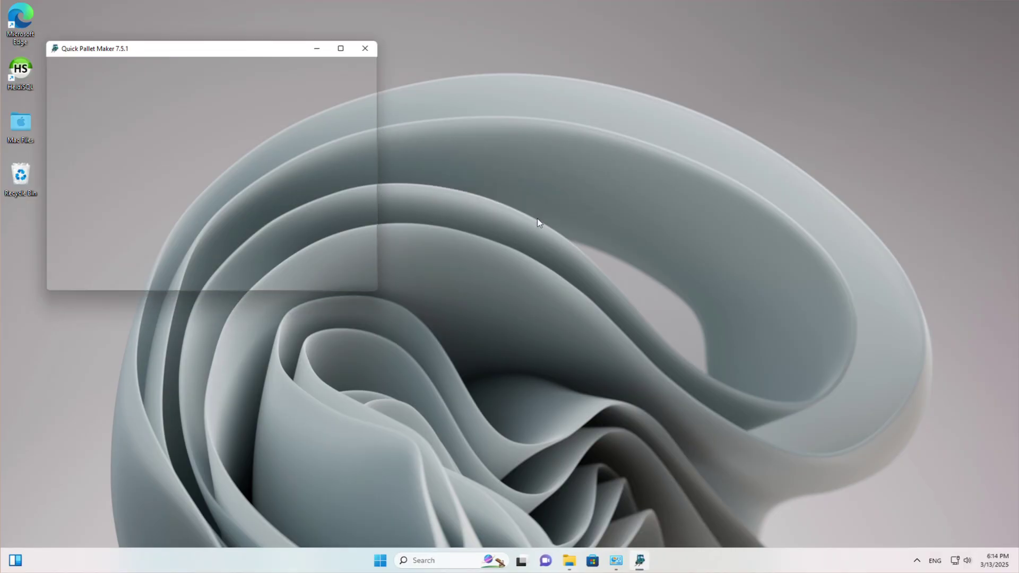
# Step: Maximize the application window and create a new Box on Pallet data sheet
pyautogui.moveTo(250, 52); pyautogui.dragTo(450, 47)
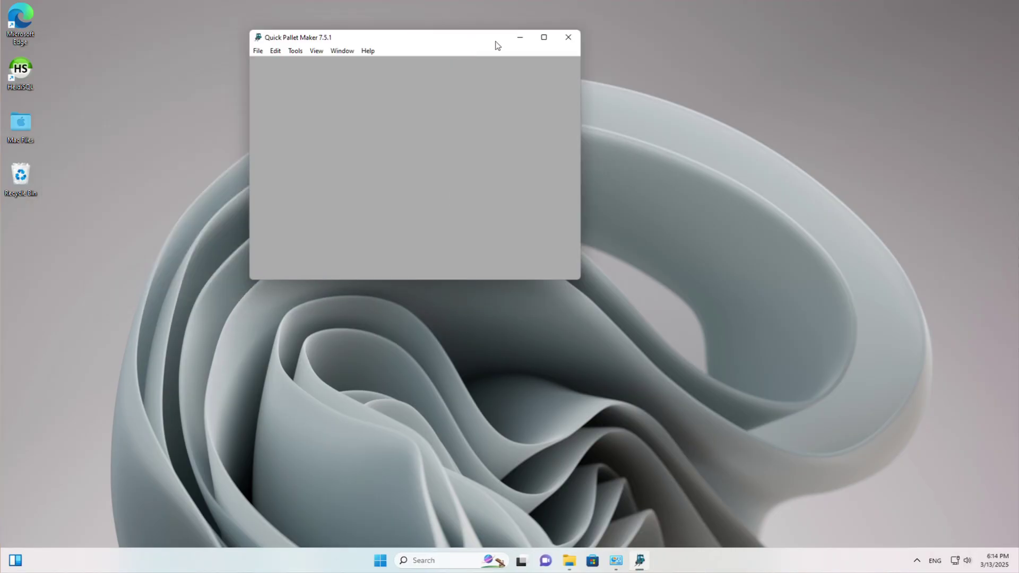
pyautogui.click(544, 37)
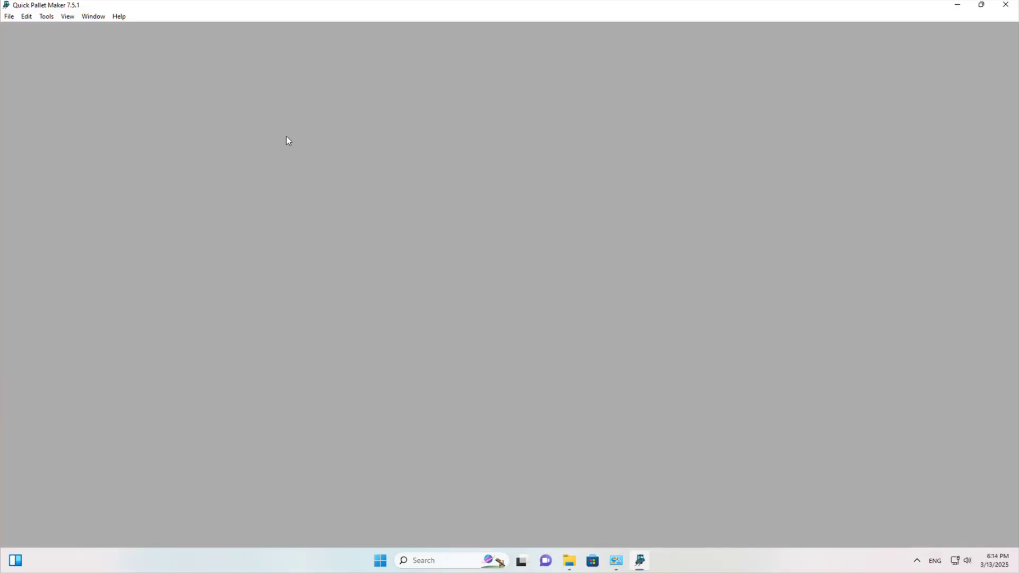
pyautogui.click(9, 17)
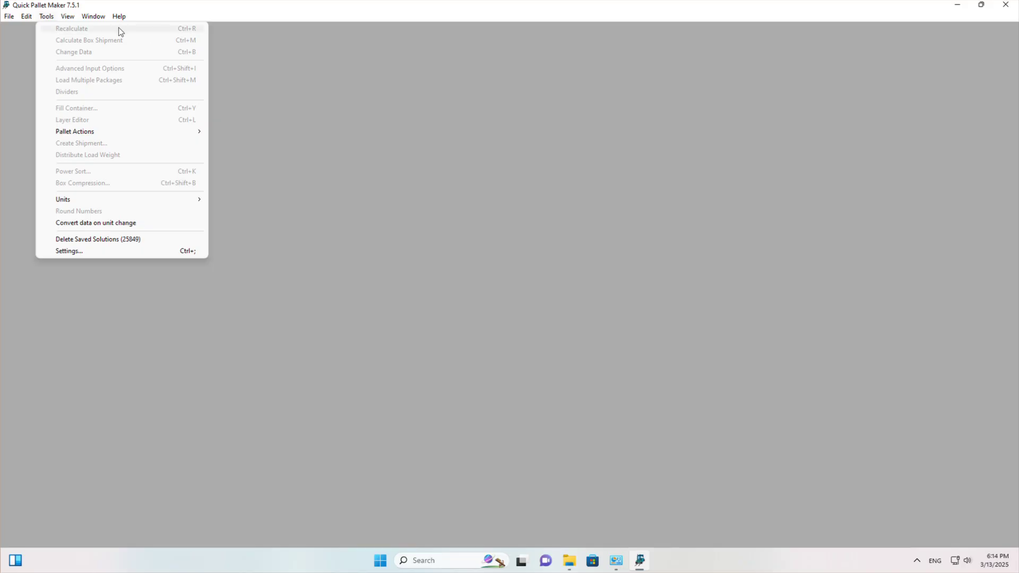
pyautogui.moveTo(80, 30)
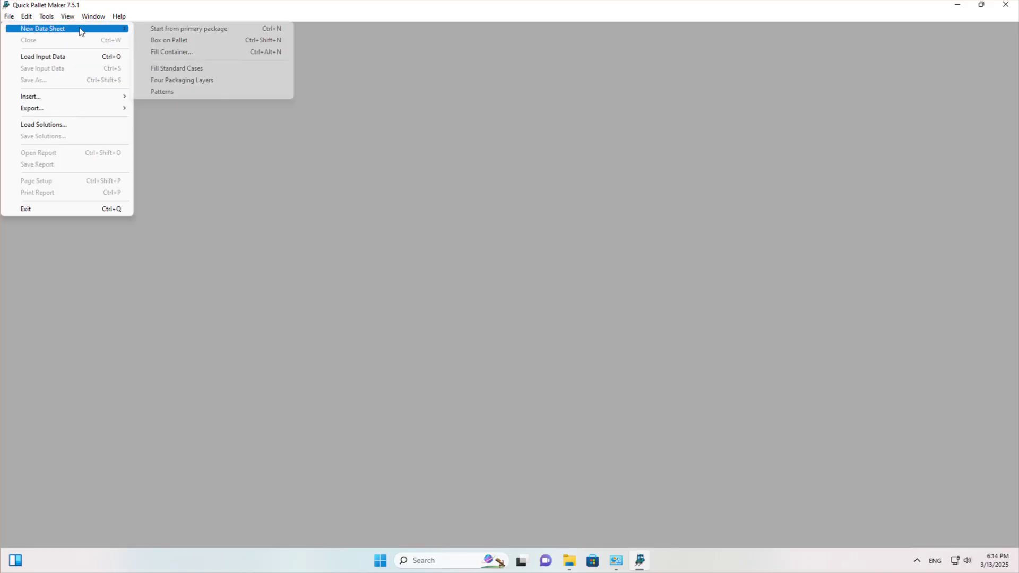
pyautogui.click(173, 40)
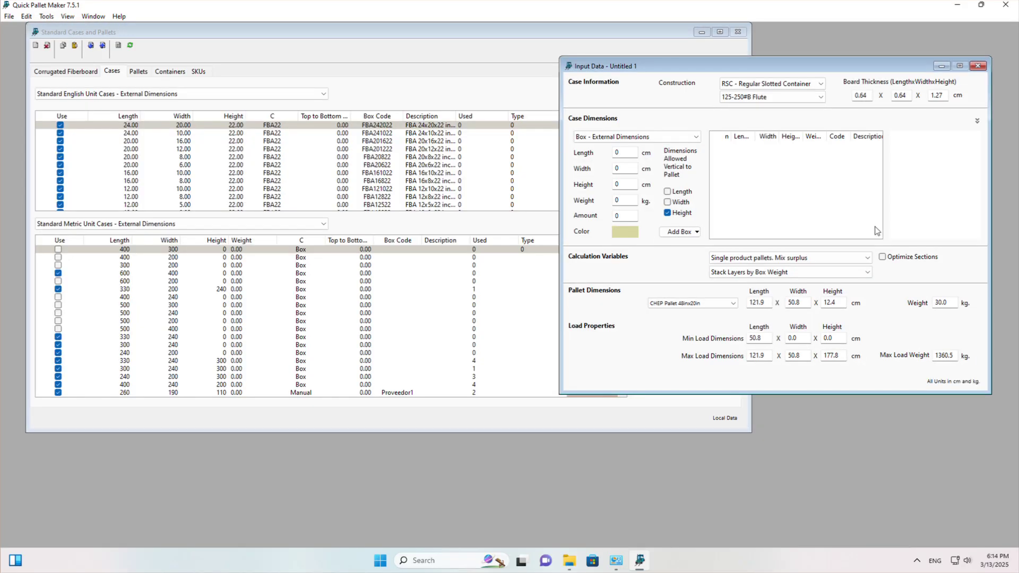
# Step: Paste the copied list of boxes Ref1 to Ref4 into the case table of the new data sheet
pyautogui.rightClick(763, 163)
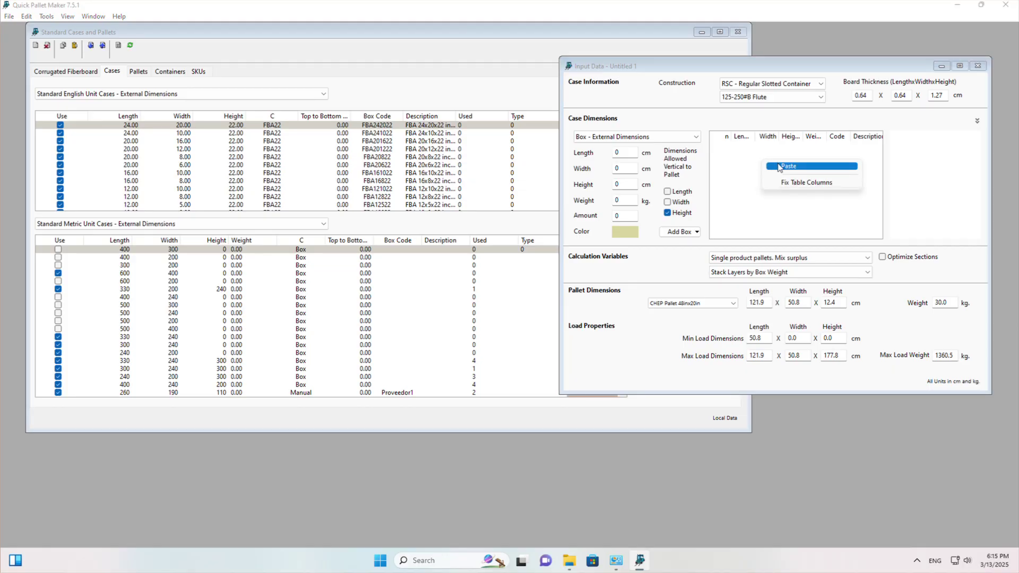
pyautogui.click(788, 166)
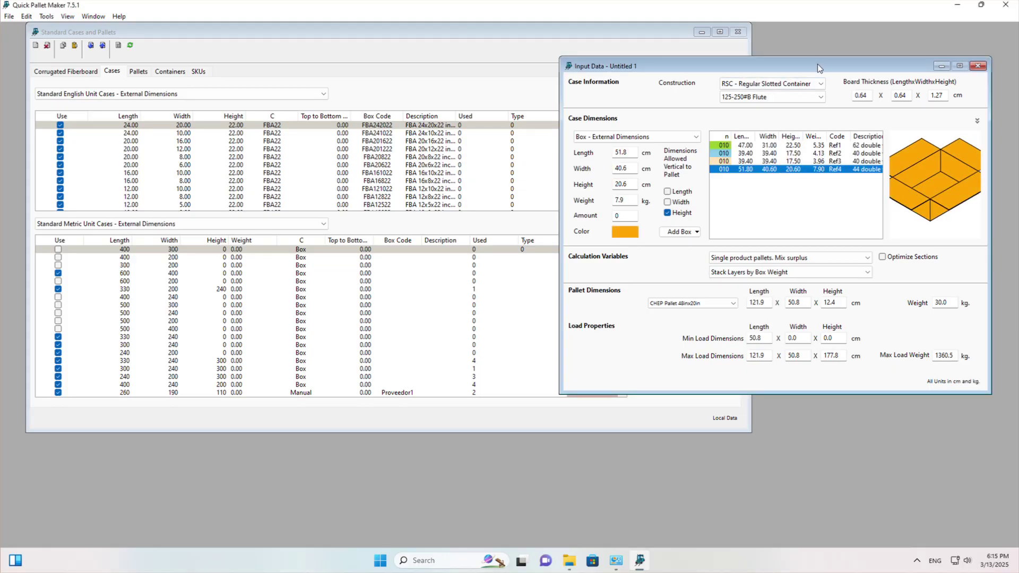
pyautogui.moveTo(820, 68); pyautogui.dragTo(725, 86)
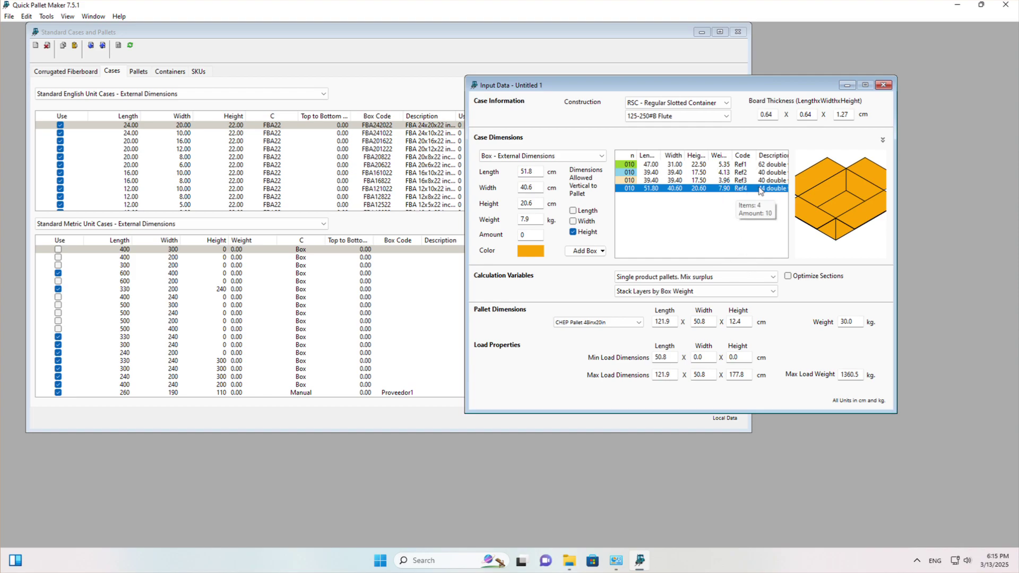
# Step: Choose the CHEP Pallet 48inx40in as the pallet and set the maximum load height to 220 cm
pyautogui.click(615, 323)
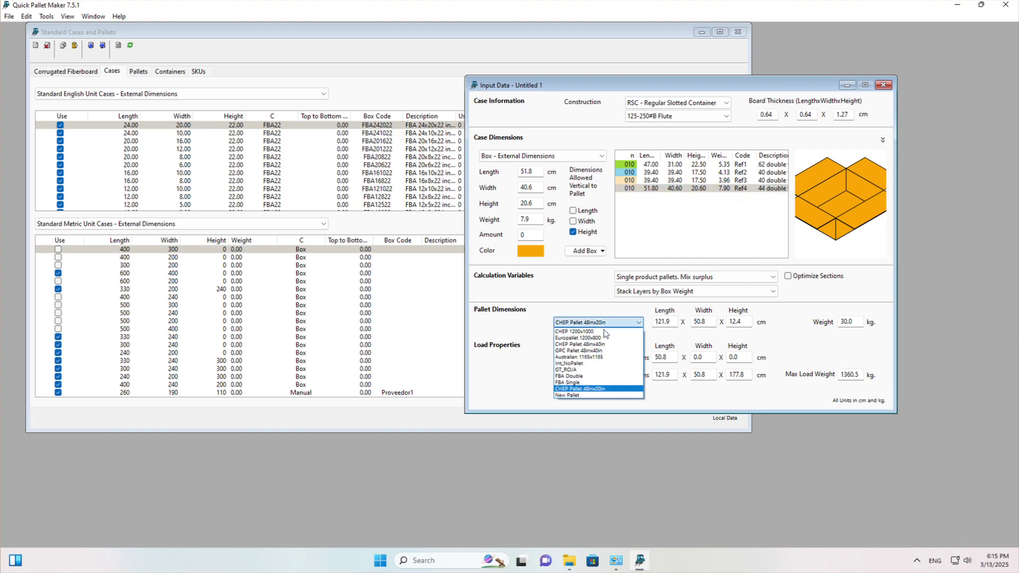
pyautogui.click(594, 344)
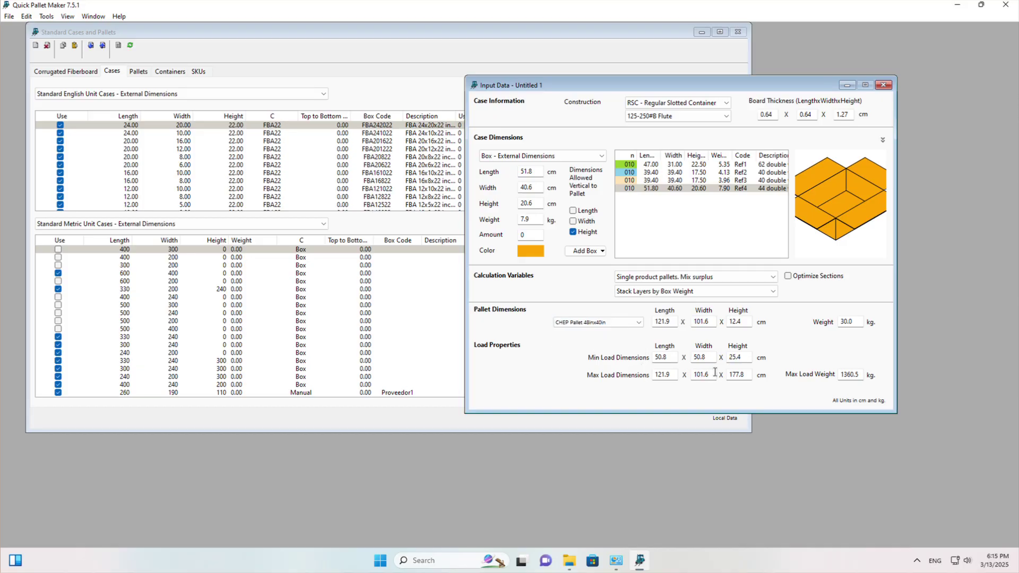
pyautogui.doubleClick(748, 376)
pyautogui.write('220')
# Step: Calculate the mixed pallet solution and cycle the pallet drawing through its views back to the 3D view
pyautogui.click(52, 19)
pyautogui.click(71, 29)
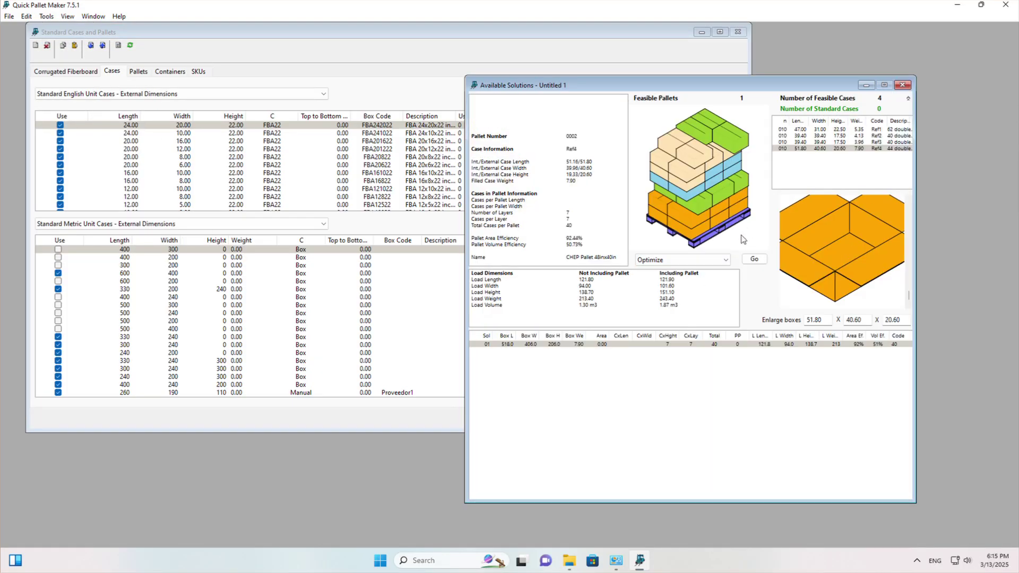
pyautogui.click(706, 196)
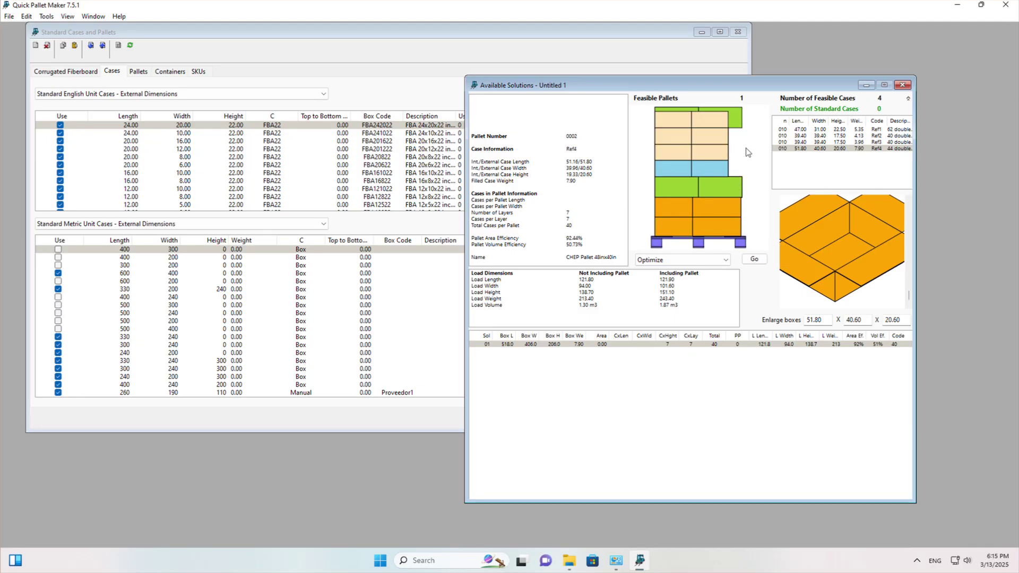
pyautogui.click(706, 177)
pyautogui.click(705, 177)
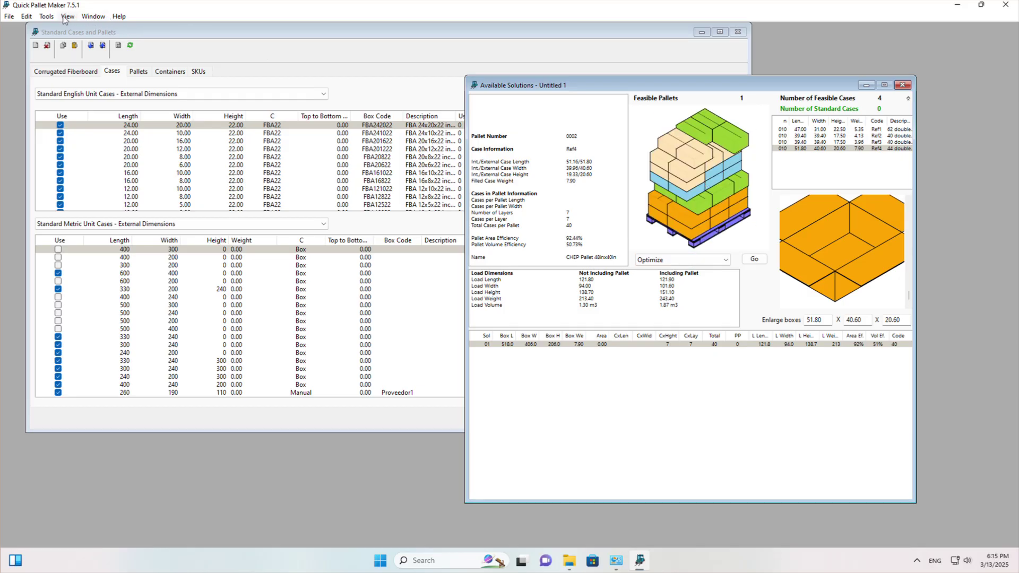
# Step: Open the calculated pallet in the Layer Editor and go through layer 2 to layer 3
pyautogui.click(47, 17)
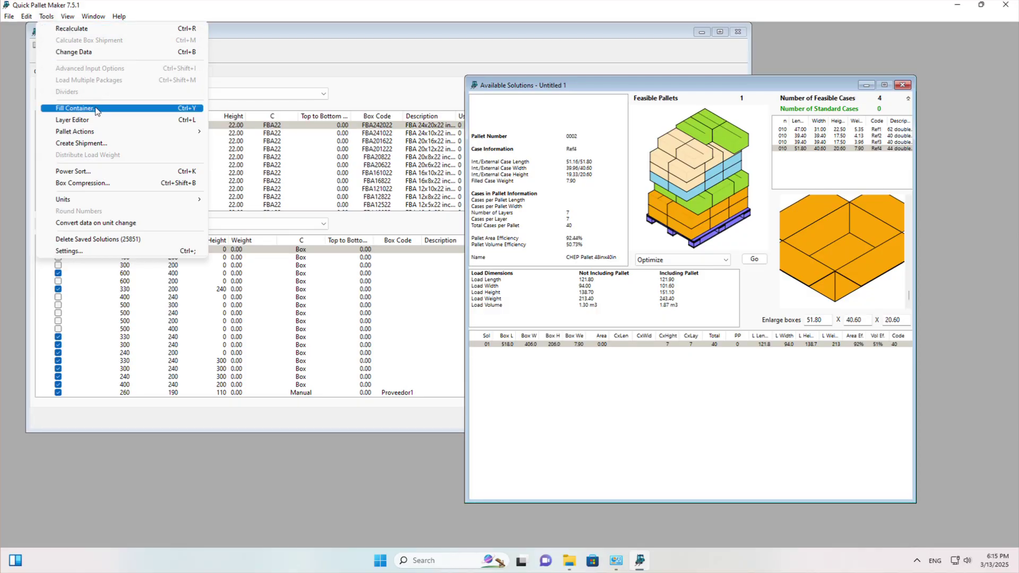
pyautogui.click(99, 121)
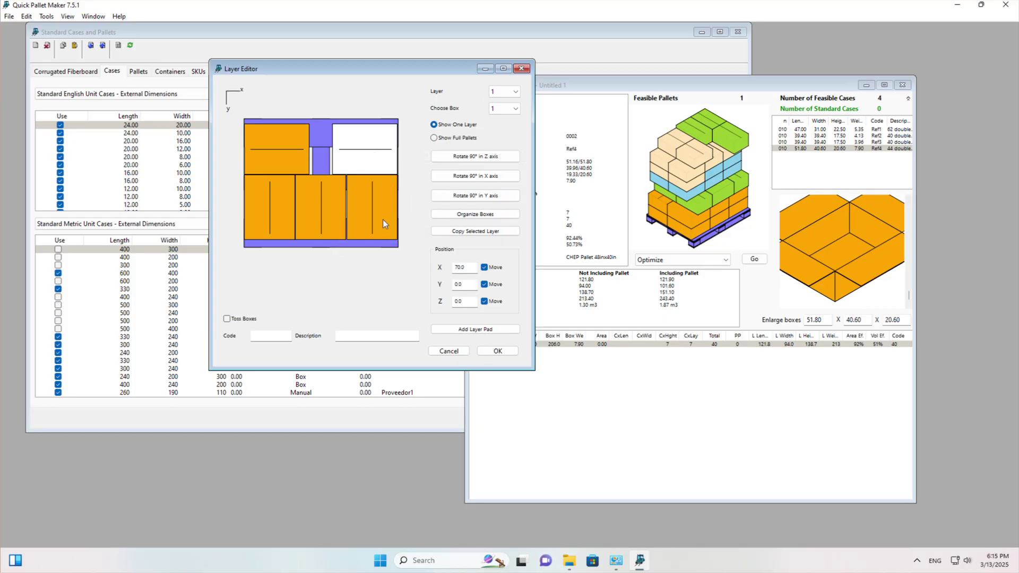
pyautogui.click(502, 92)
pyautogui.click(500, 111)
pyautogui.click(504, 91)
pyautogui.click(507, 117)
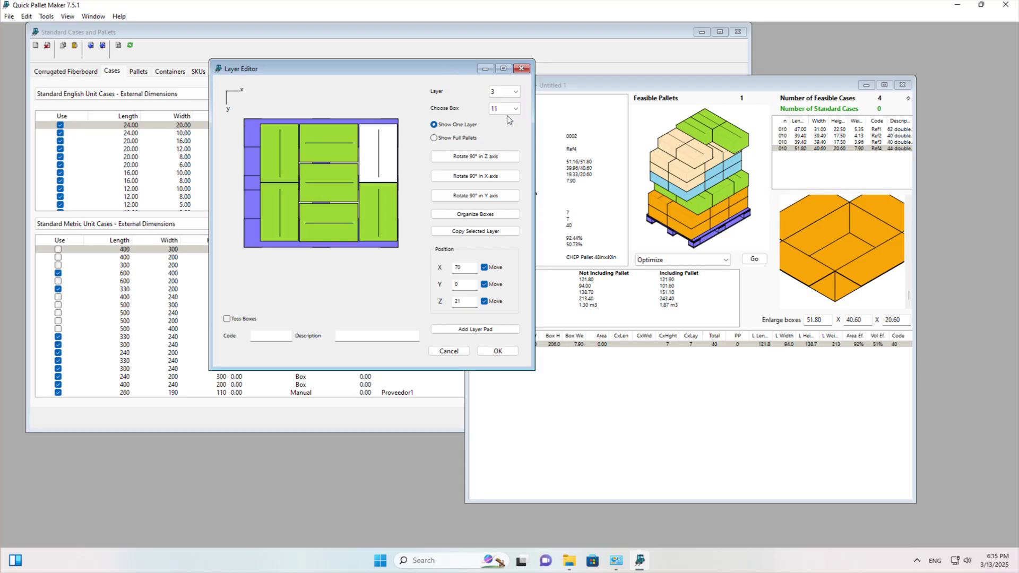
# Step: Move box 16 in layer 3 to the pallet edge by setting its X position to 0
pyautogui.click(285, 159)
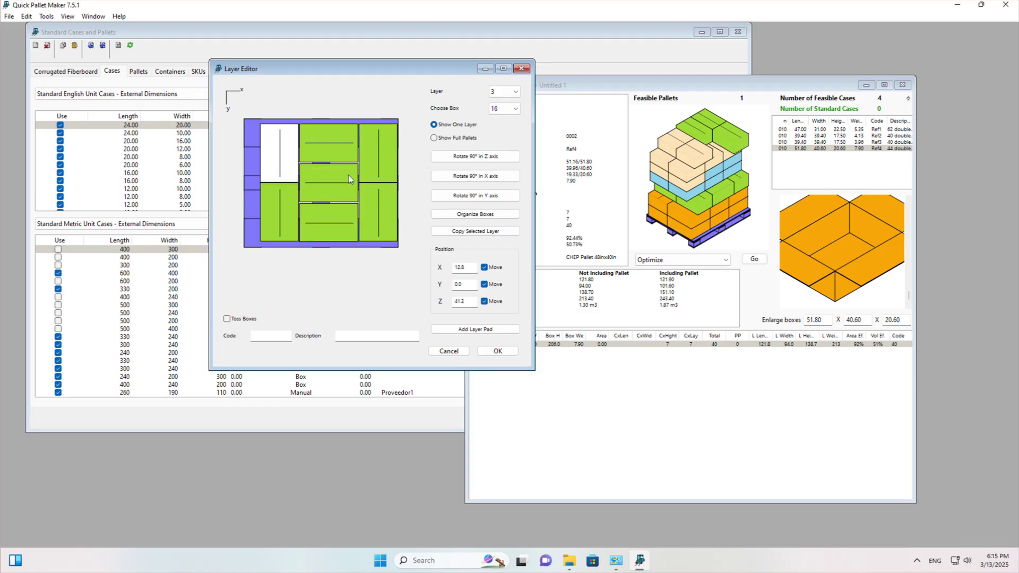
pyautogui.doubleClick(469, 267)
pyautogui.write('0')
pyautogui.press('Tab')
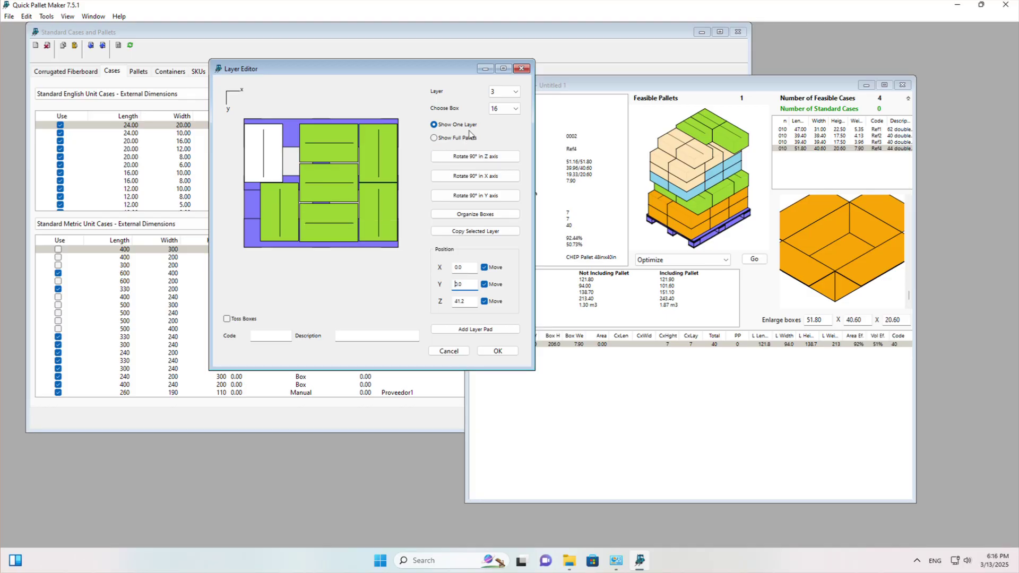
# Step: Move box 17 in layer 3 to the pallet edge by setting its X position to 0
pyautogui.click(501, 109)
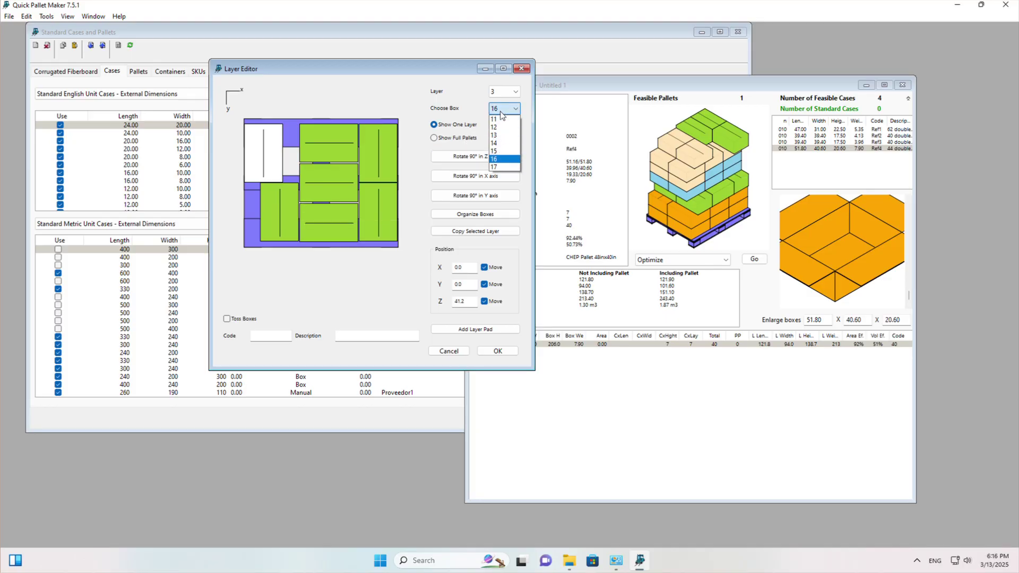
pyautogui.click(497, 167)
pyautogui.press('BackSpace')
pyautogui.press('BackSpace')
pyautogui.write('0')
pyautogui.press('Tab')
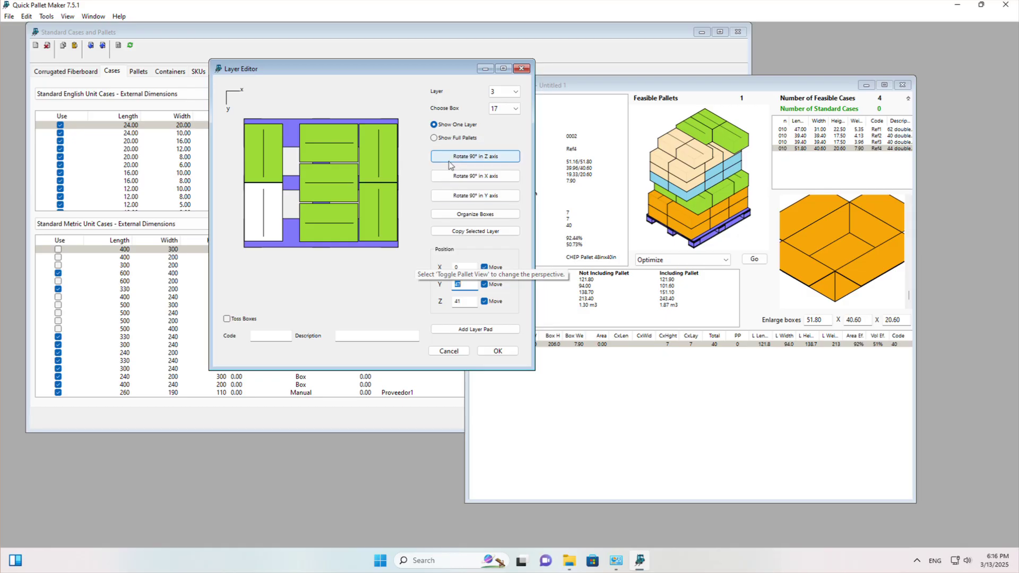
# Step: Switch to layer 4 and set the Y position of box 23 to 50
pyautogui.click(516, 93)
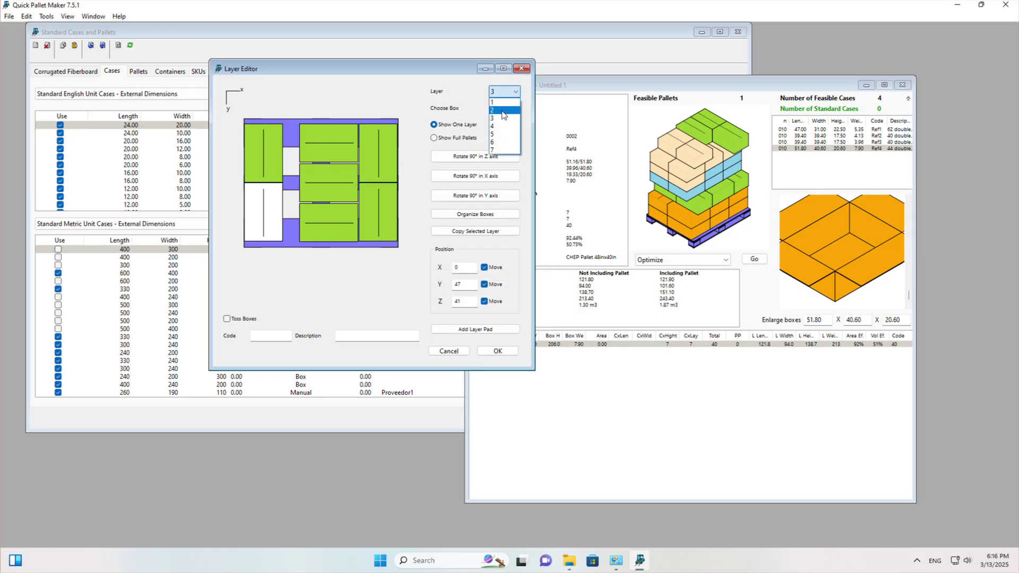
pyautogui.click(504, 127)
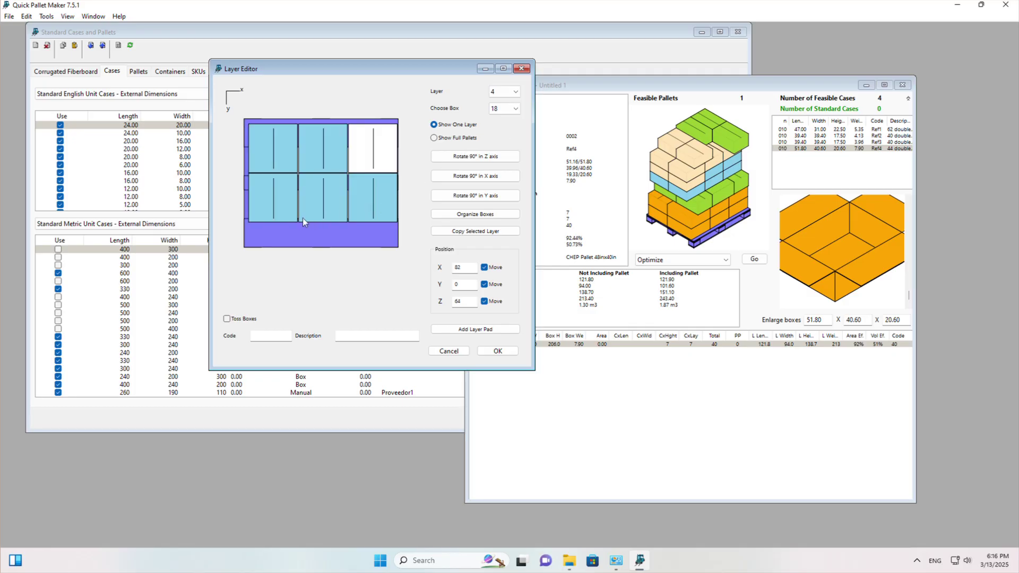
pyautogui.click(284, 215)
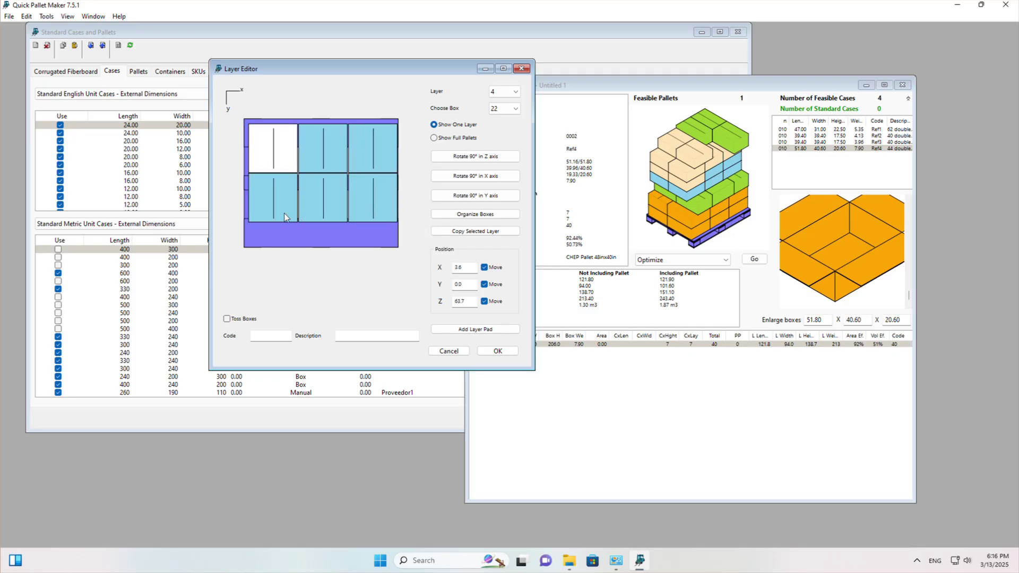
pyautogui.click(496, 113)
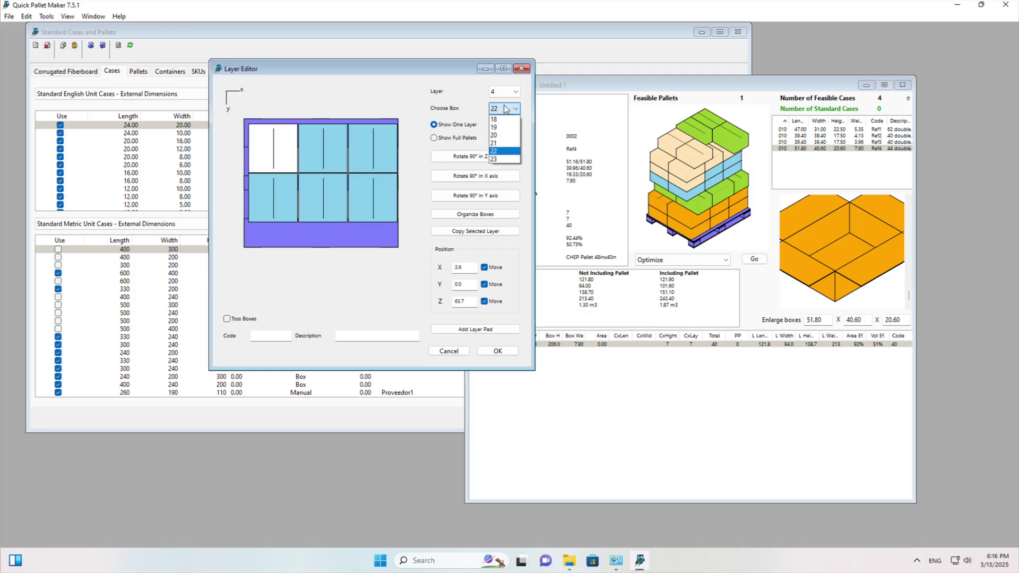
pyautogui.click(504, 159)
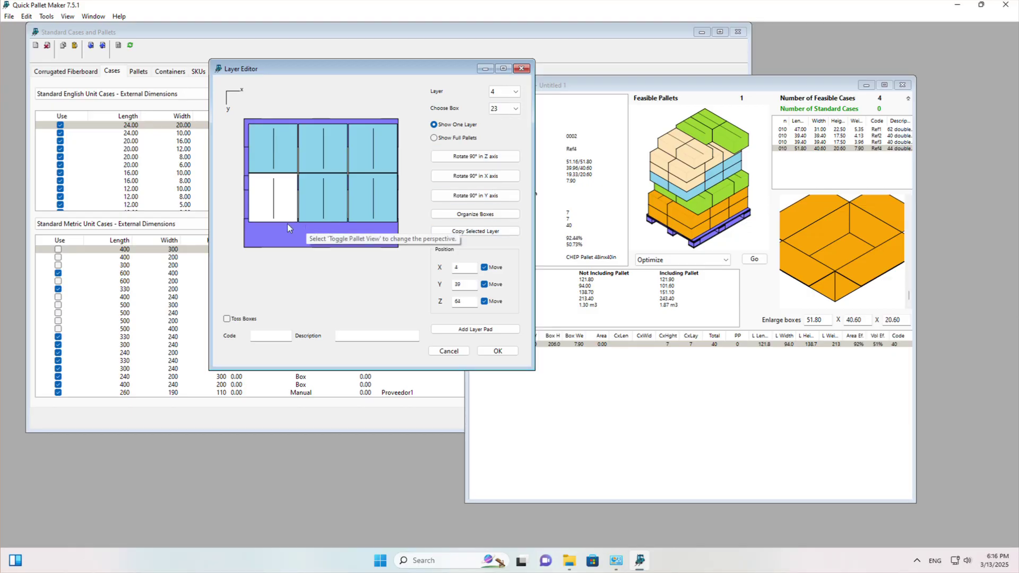
pyautogui.doubleClick(466, 287)
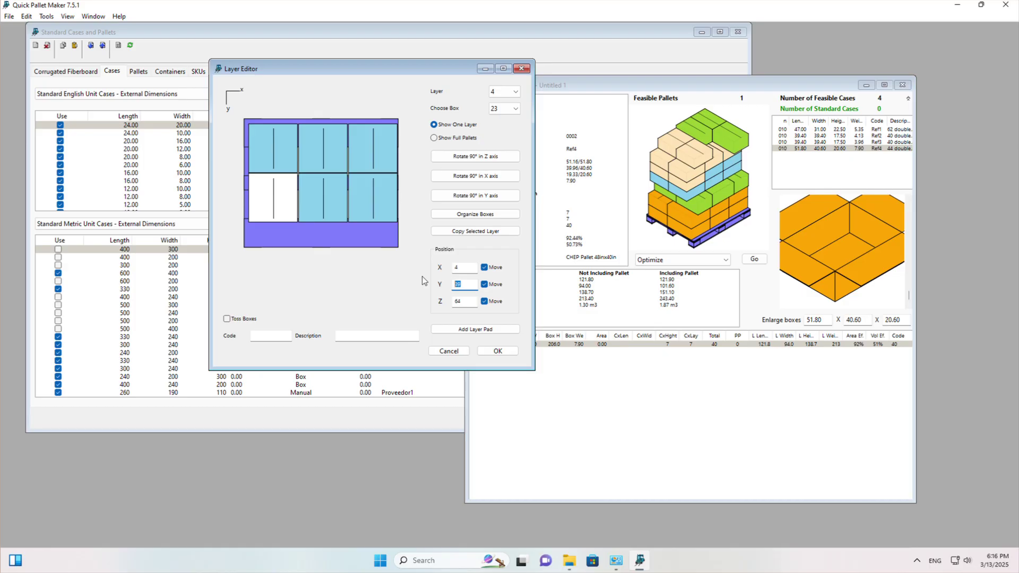
pyautogui.write('50')
pyautogui.press('Tab')
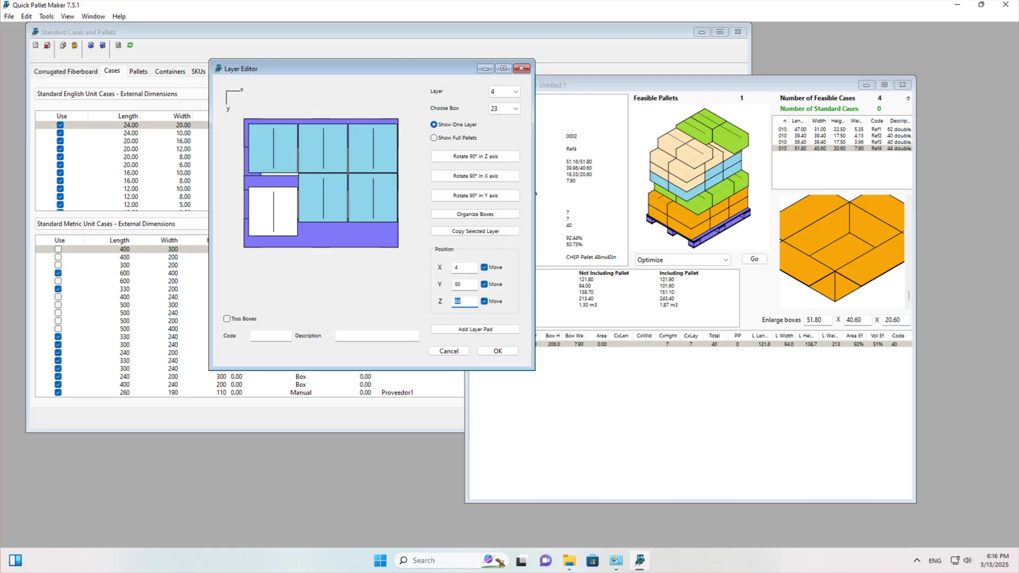
# Step: Set the Y position of box 21, the middle box of layer 4's second row, to 50
pyautogui.click(339, 208)
pyautogui.click(510, 110)
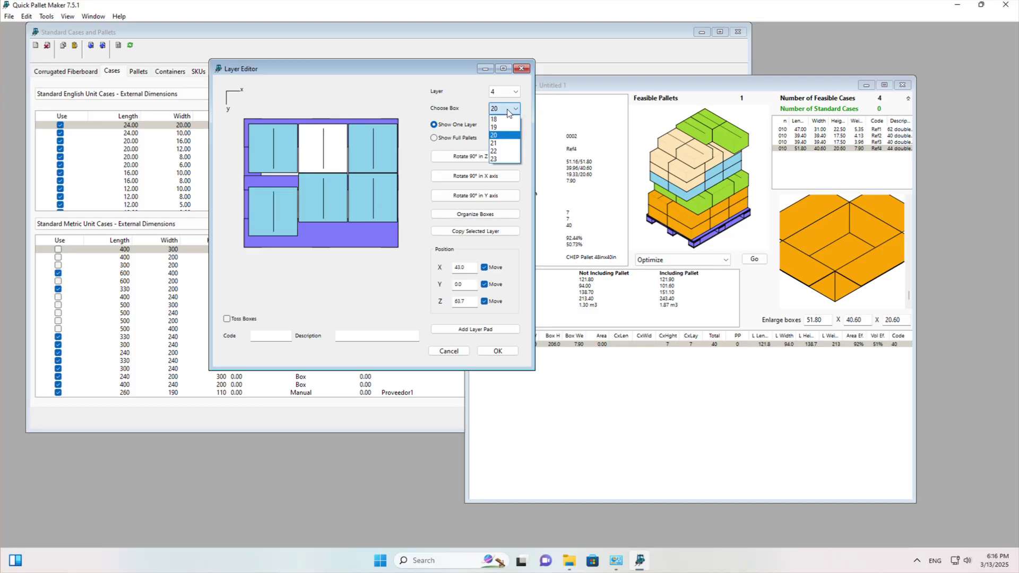
pyautogui.click(506, 153)
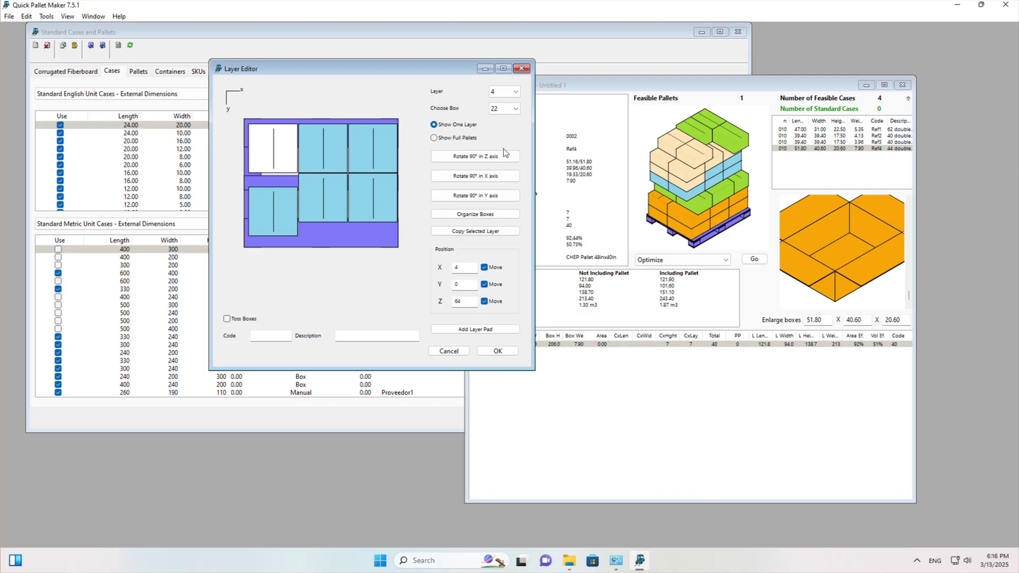
pyautogui.click(511, 109)
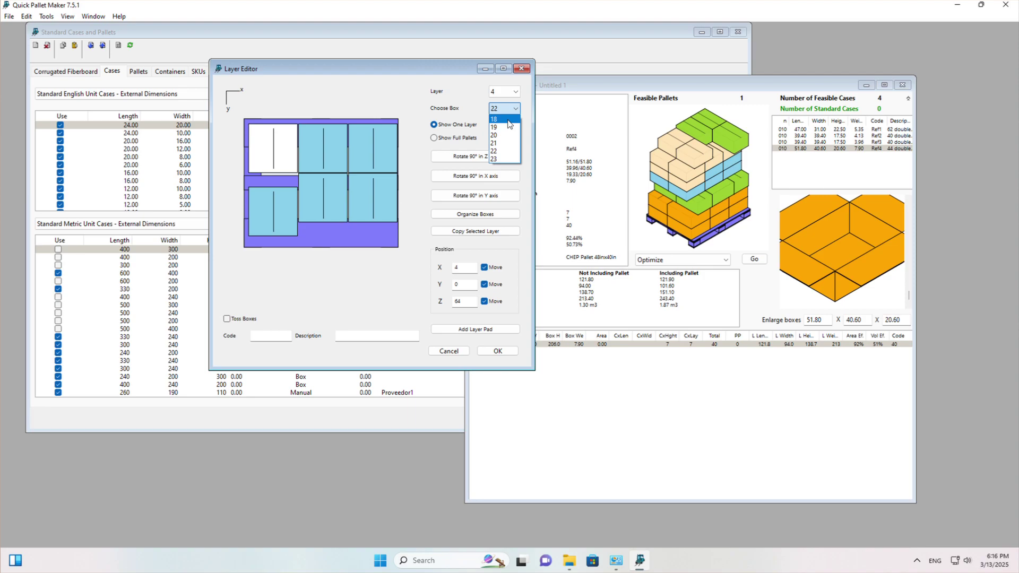
pyautogui.click(509, 146)
pyautogui.doubleClick(472, 287)
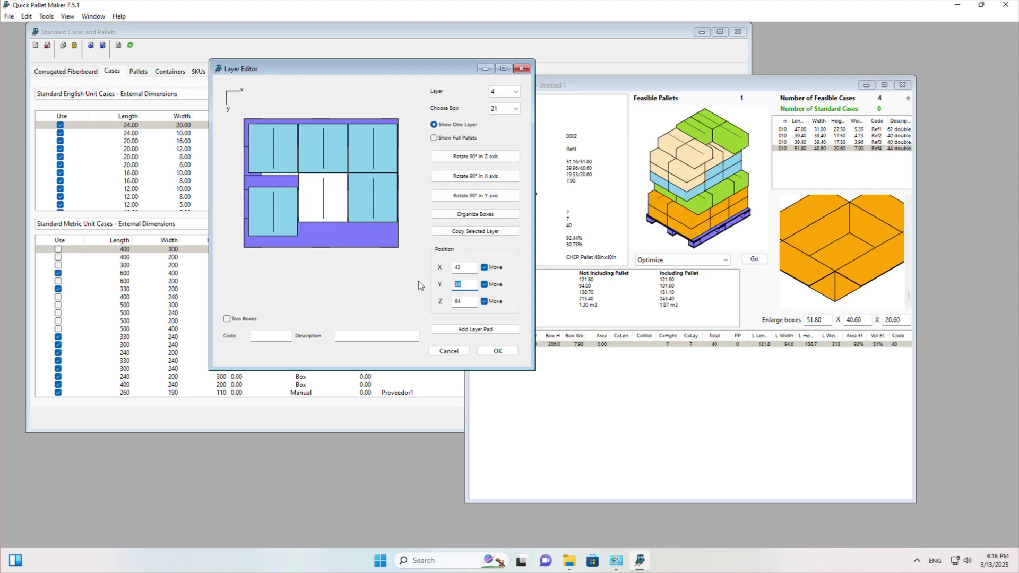
pyautogui.write('50')
pyautogui.press('Tab')
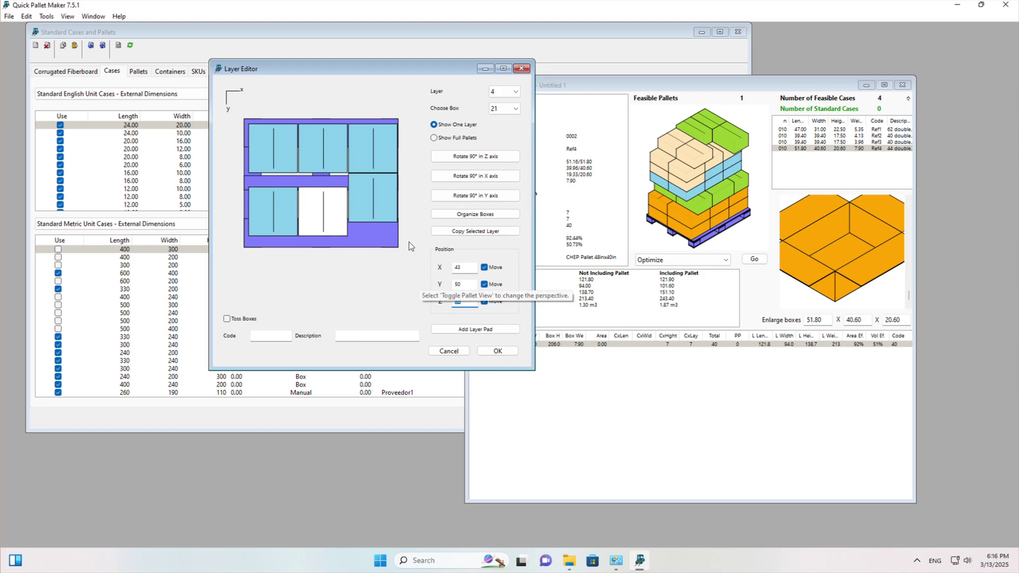
# Step: Set the Y position of box 19 in layer 4 to 50, in line with the rest of its row
pyautogui.click(508, 108)
pyautogui.click(507, 126)
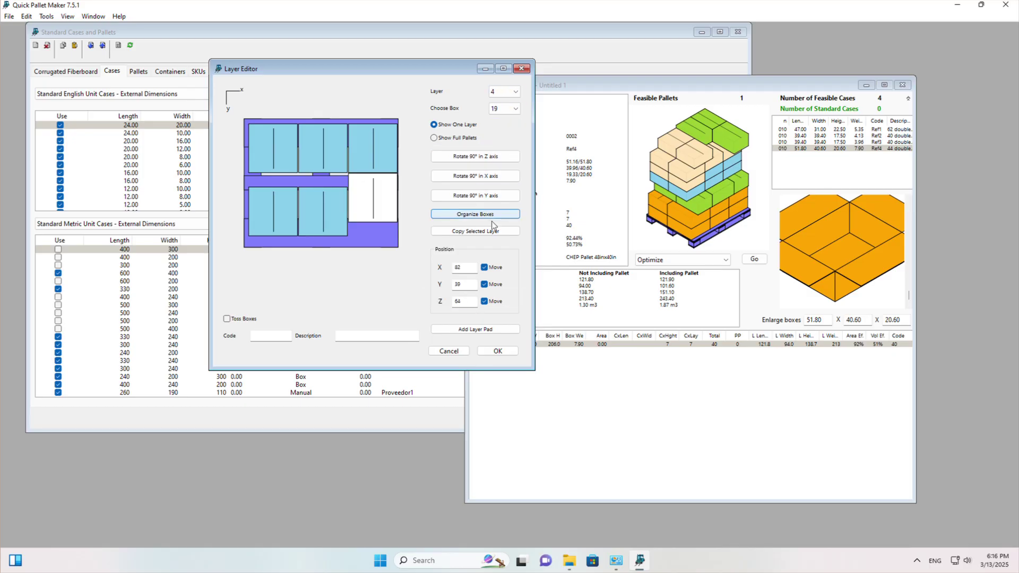
pyautogui.doubleClick(466, 285)
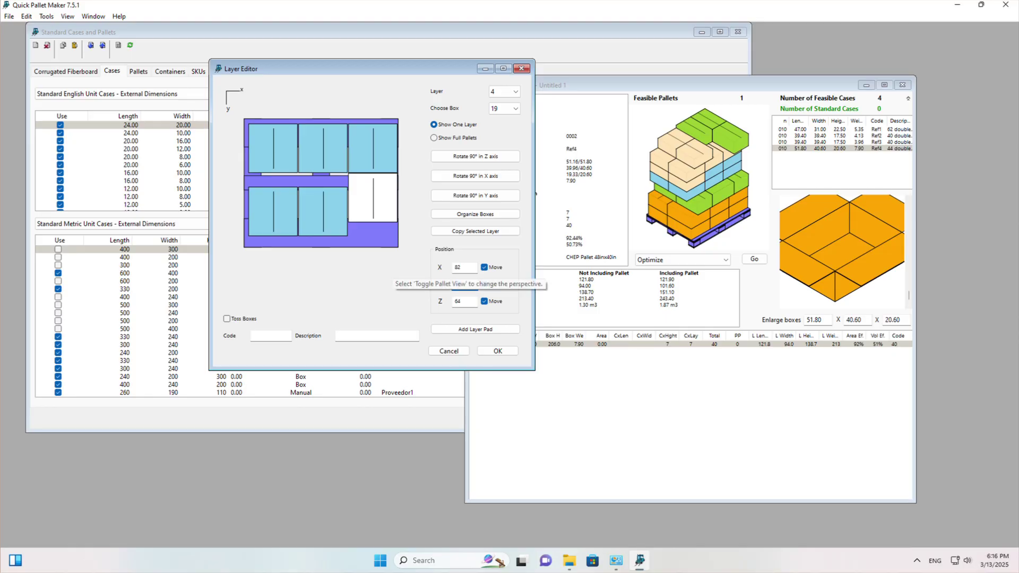
pyautogui.write('50')
pyautogui.press('Tab')
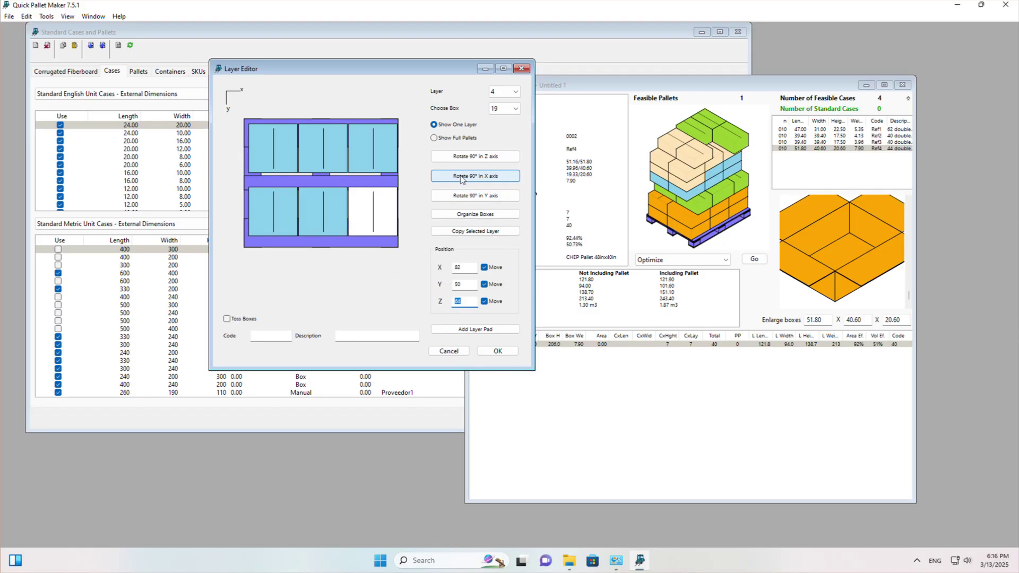
# Step: Switch to layer 5 and set the Y position of box 25 to 50
pyautogui.click(499, 93)
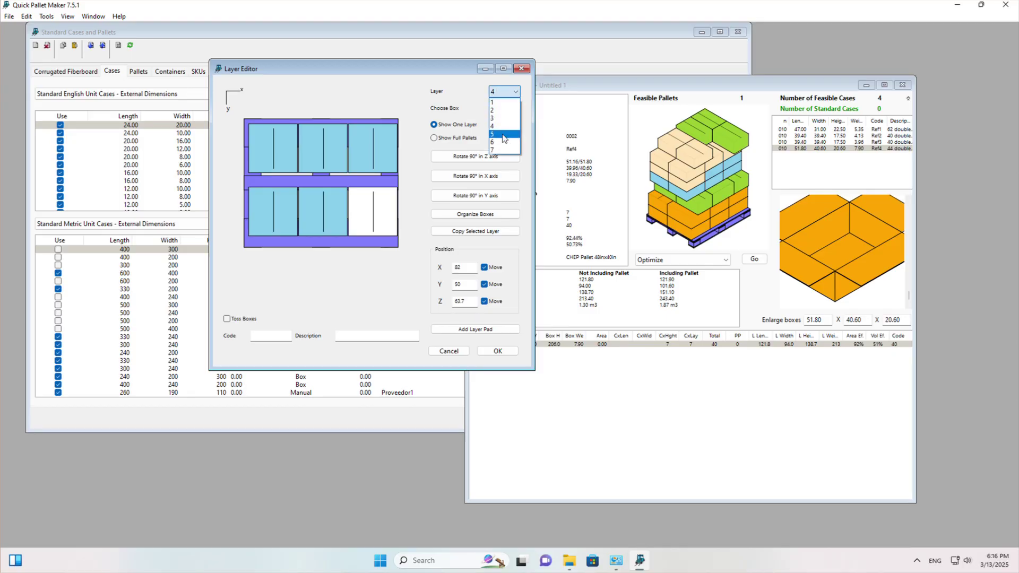
pyautogui.click(504, 132)
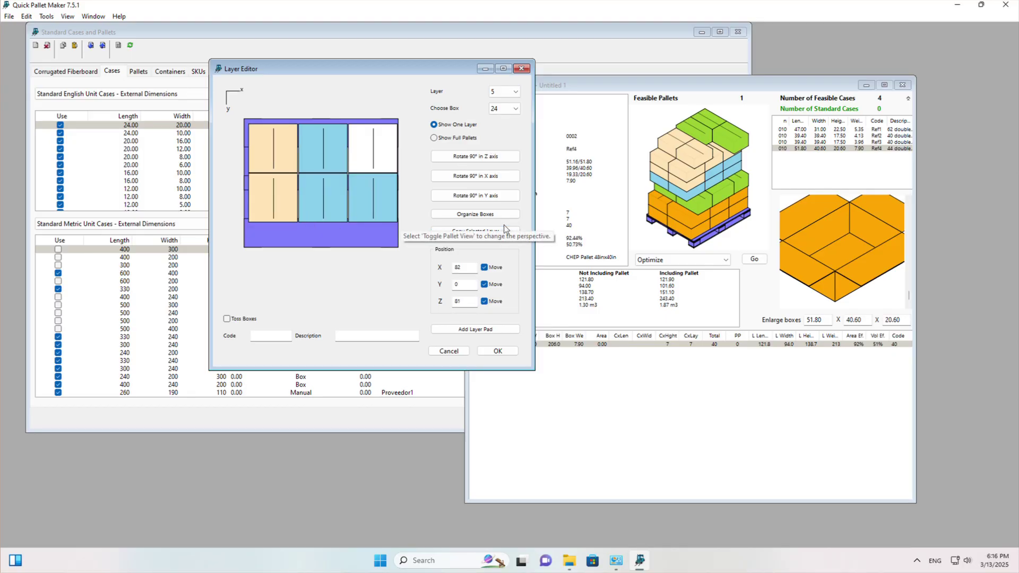
pyautogui.click(509, 109)
pyautogui.click(504, 129)
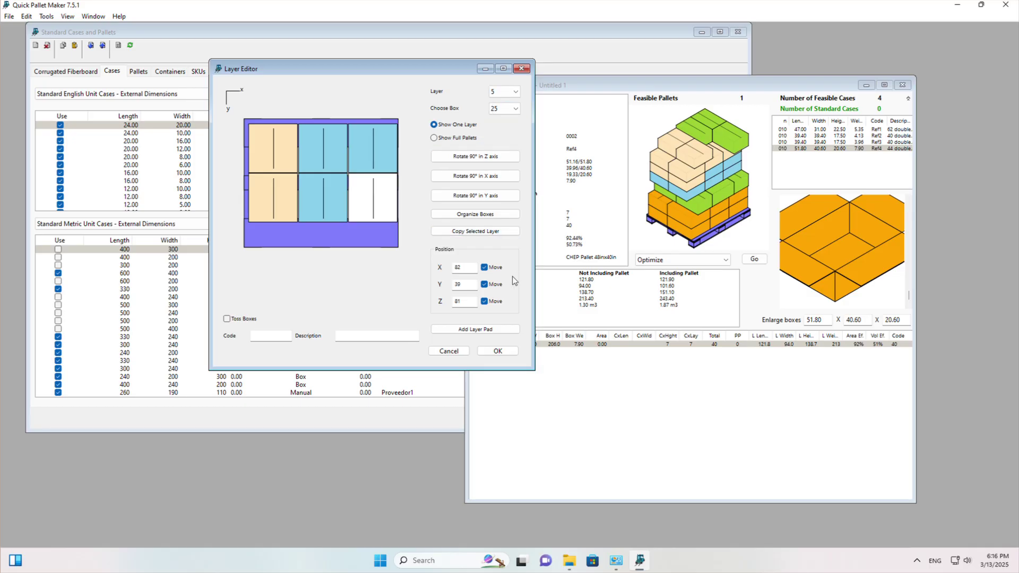
pyautogui.doubleClick(476, 284)
pyautogui.write('50')
pyautogui.press('Tab')
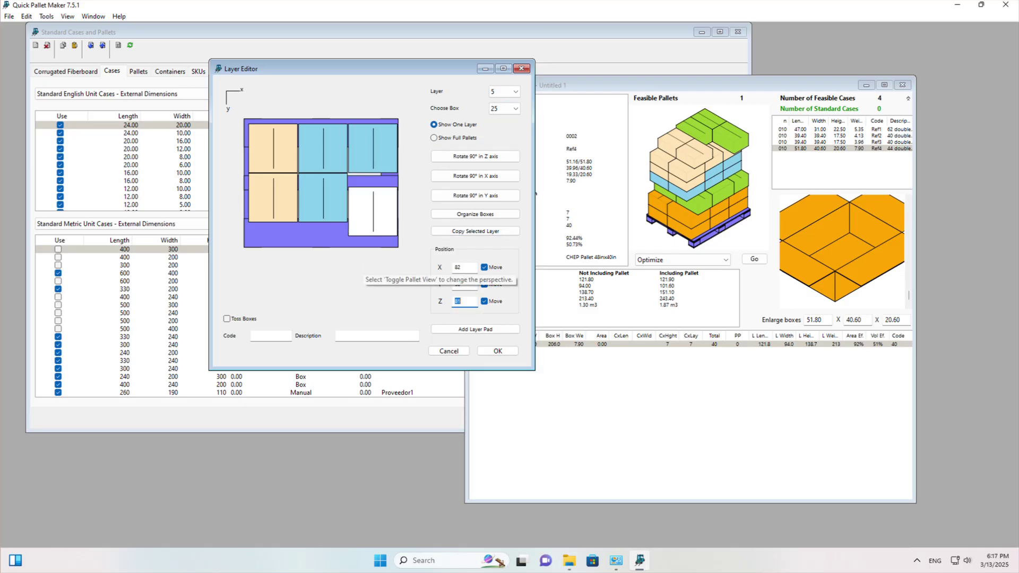
# Step: Set the Y position of box 27, the middle box of layer 5's second row, to 50
pyautogui.click(502, 109)
pyautogui.click(501, 142)
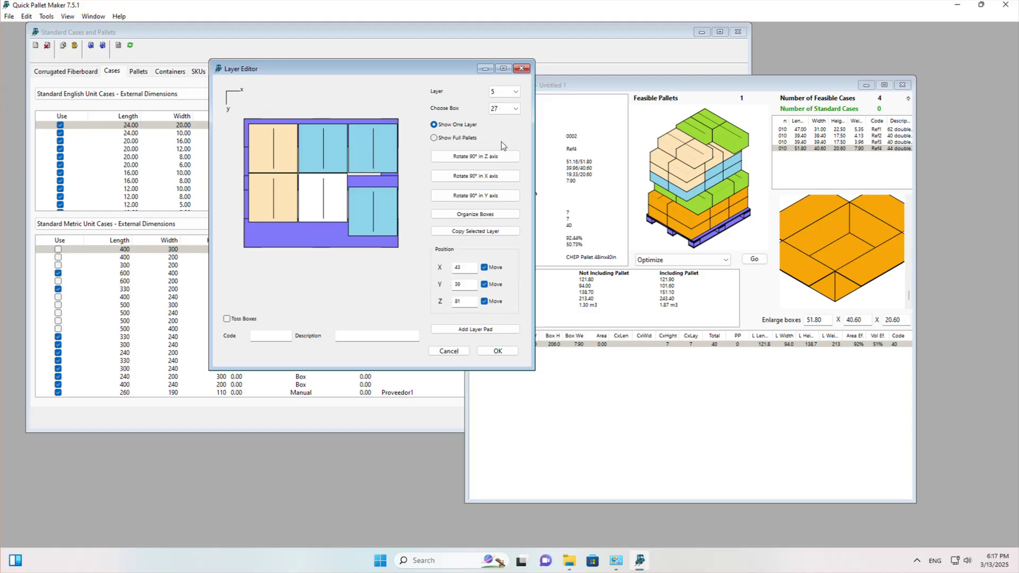
pyautogui.doubleClick(473, 284)
pyautogui.write('50')
pyautogui.press('Tab')
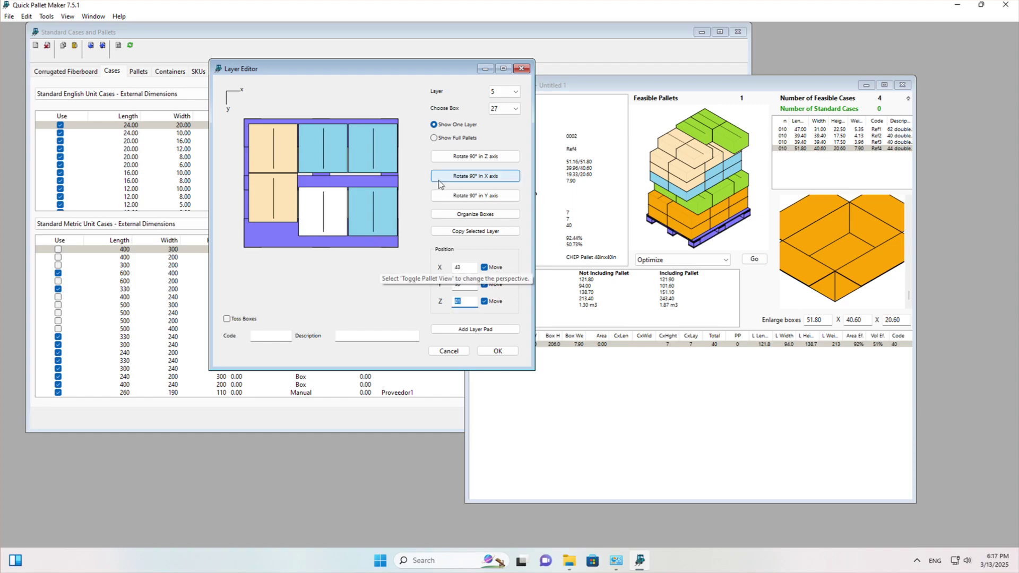
# Step: Set the Y position of box 29 in layer 5 to 50, in line with the rest of its row
pyautogui.click(514, 109)
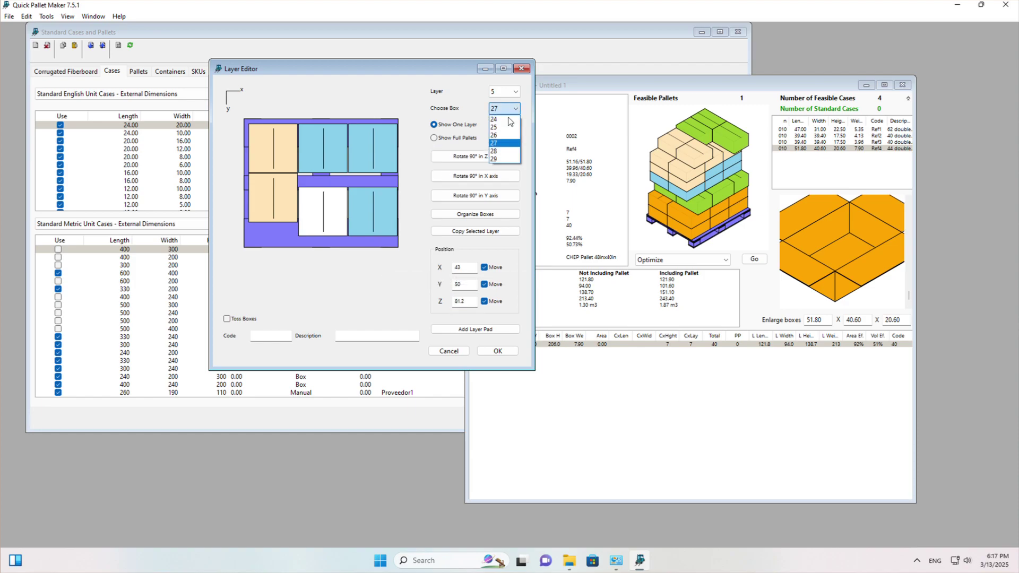
pyautogui.click(501, 164)
pyautogui.doubleClick(472, 285)
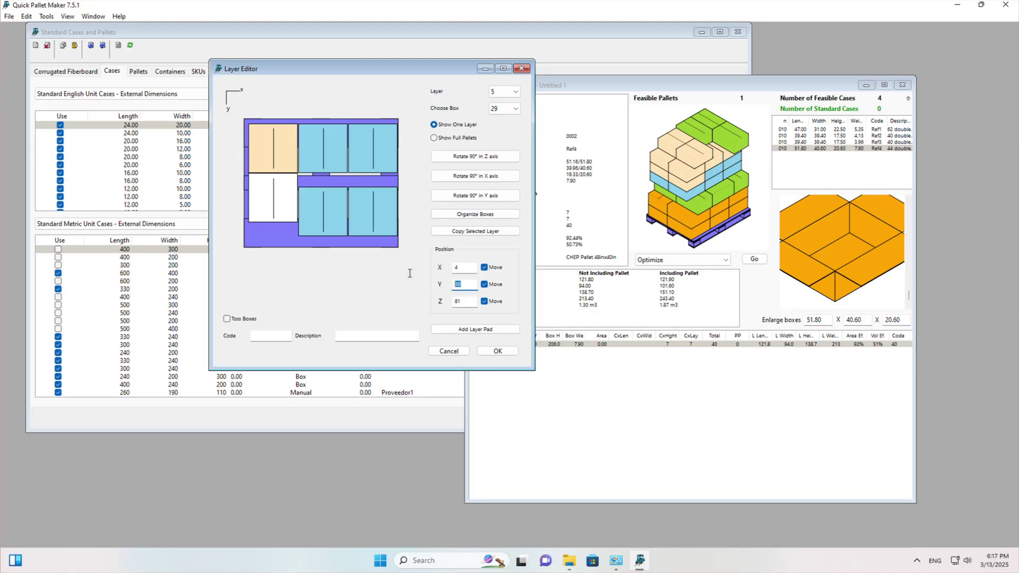
pyautogui.write('50')
pyautogui.press('Tab')
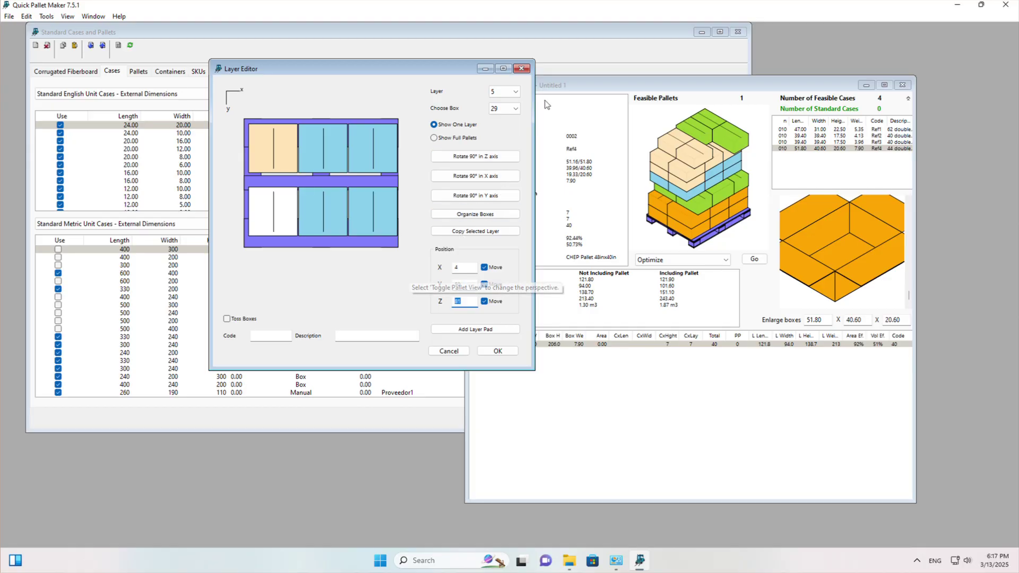
# Step: View the full pallet load in 3D perspective to check the layer 5 box positions
pyautogui.rightClick(327, 263)
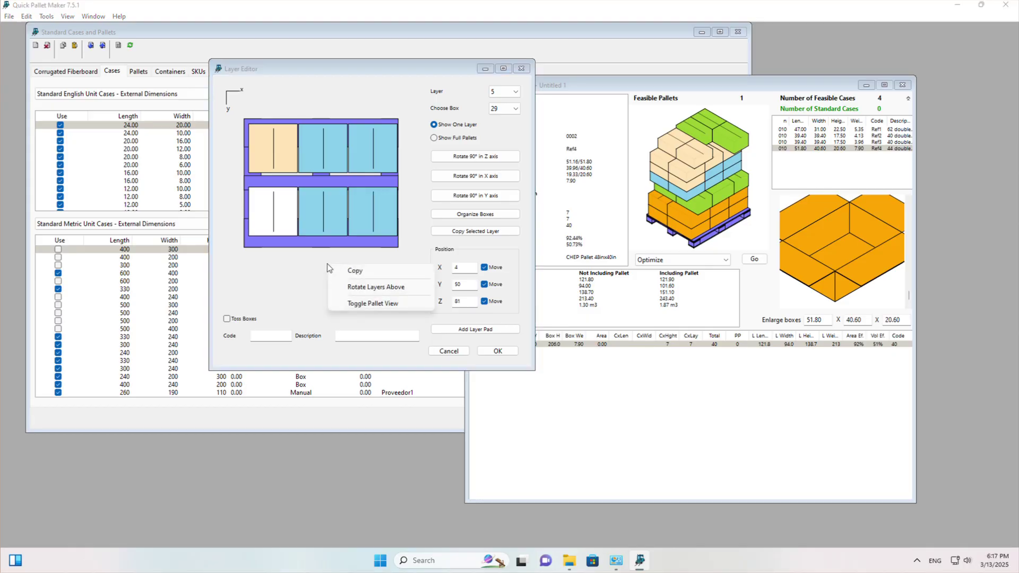
pyautogui.click(370, 304)
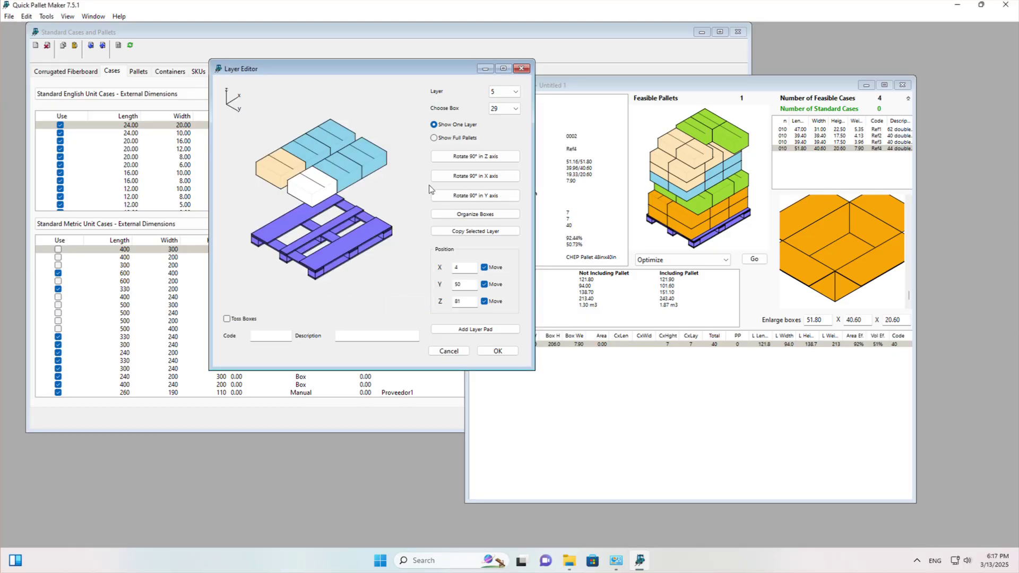
pyautogui.click(452, 138)
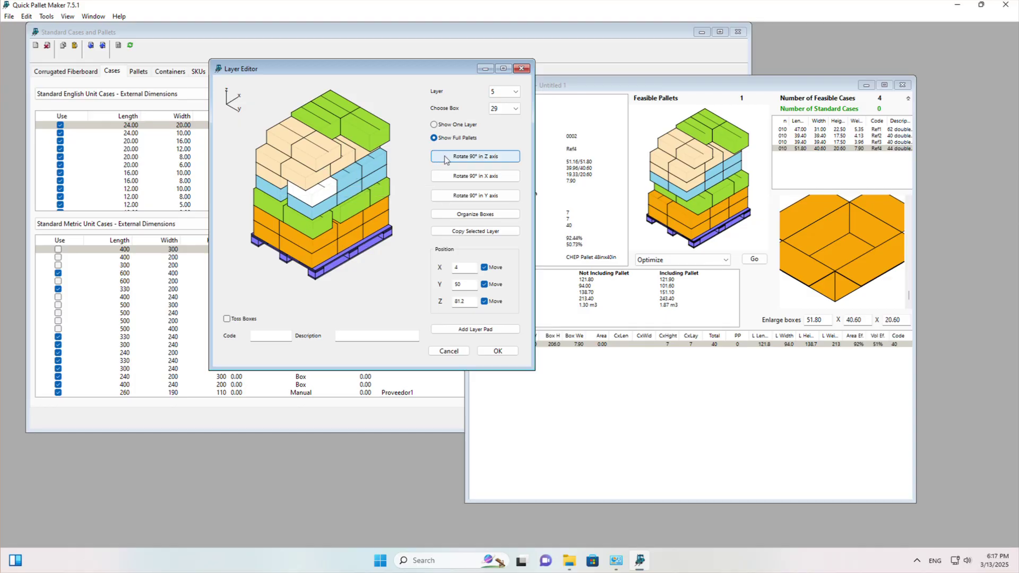
# Step: Switch to layer 6 and display only that layer in the top-down view
pyautogui.click(501, 92)
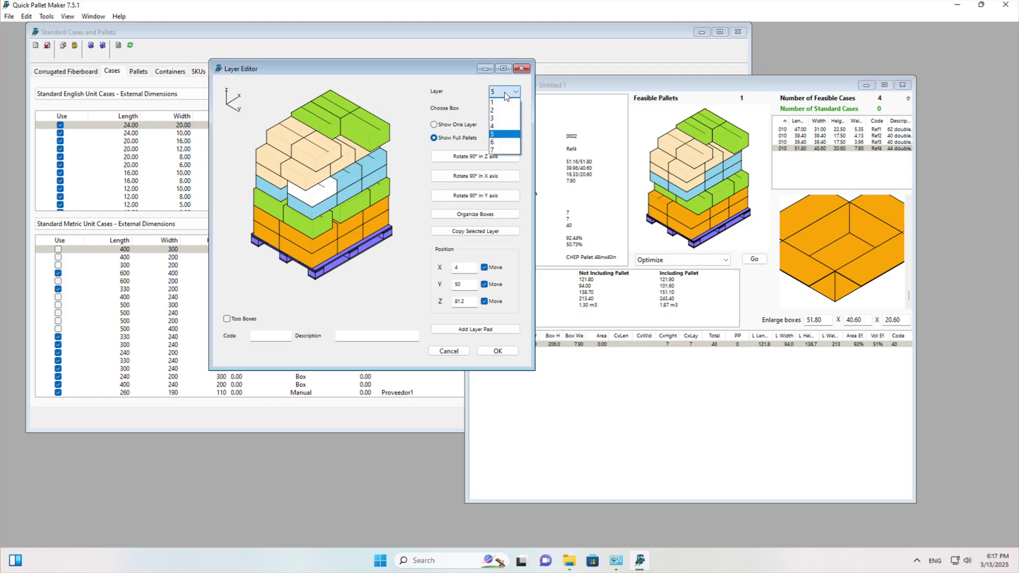
pyautogui.click(504, 142)
pyautogui.rightClick(391, 180)
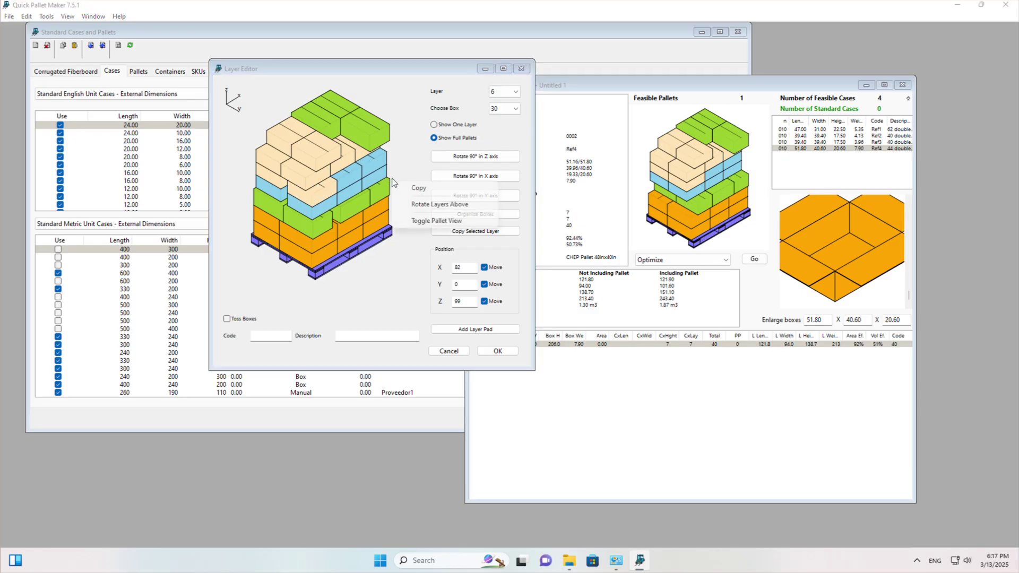
pyautogui.click(429, 221)
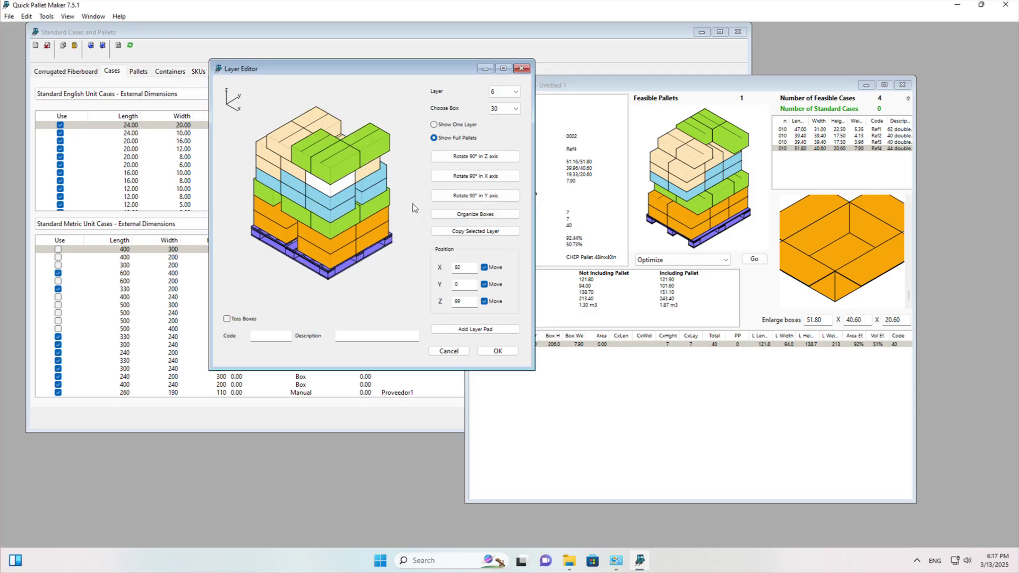
pyautogui.rightClick(413, 203)
pyautogui.click(454, 244)
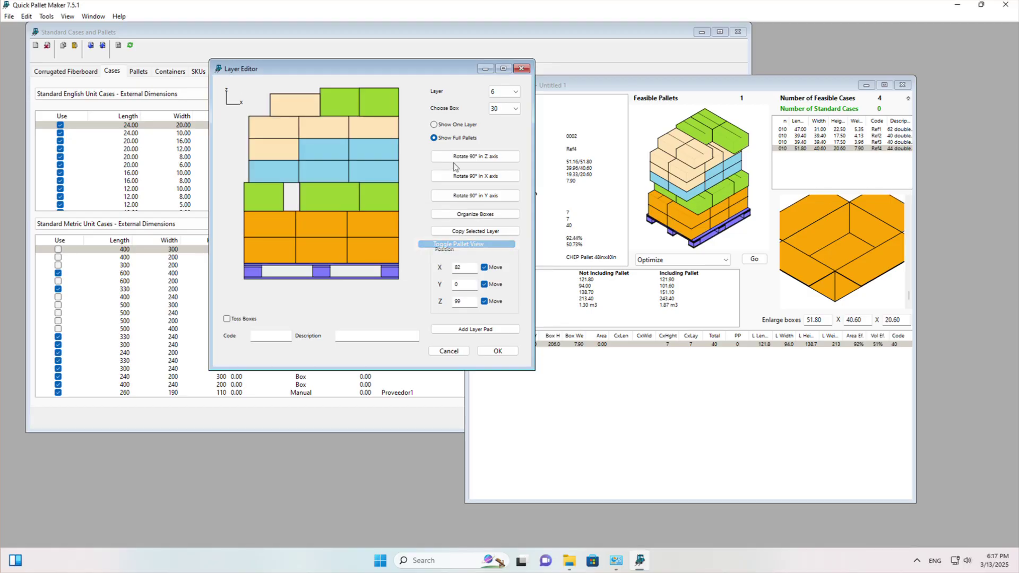
pyautogui.click(460, 126)
pyautogui.rightClick(409, 199)
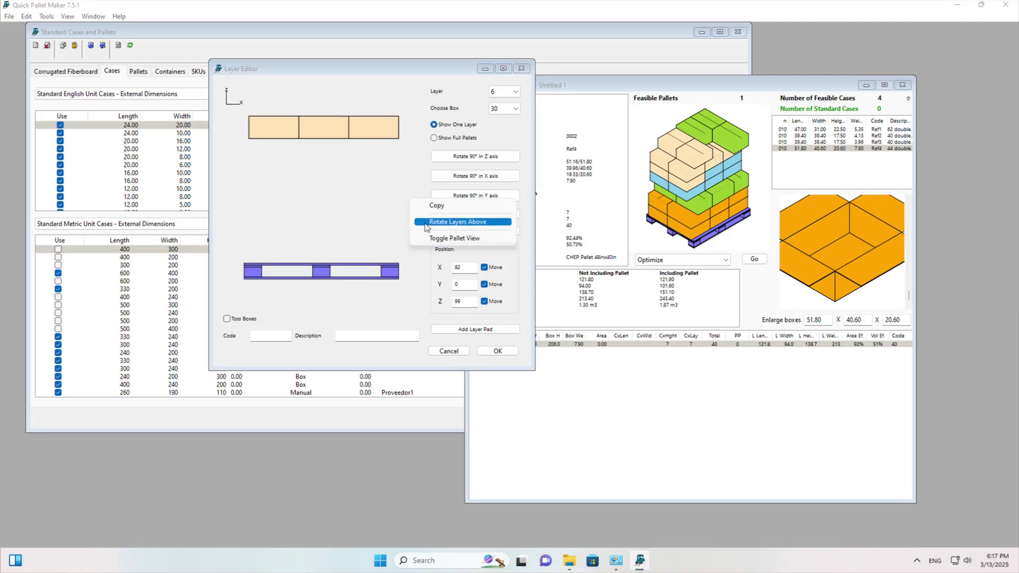
pyautogui.click(429, 237)
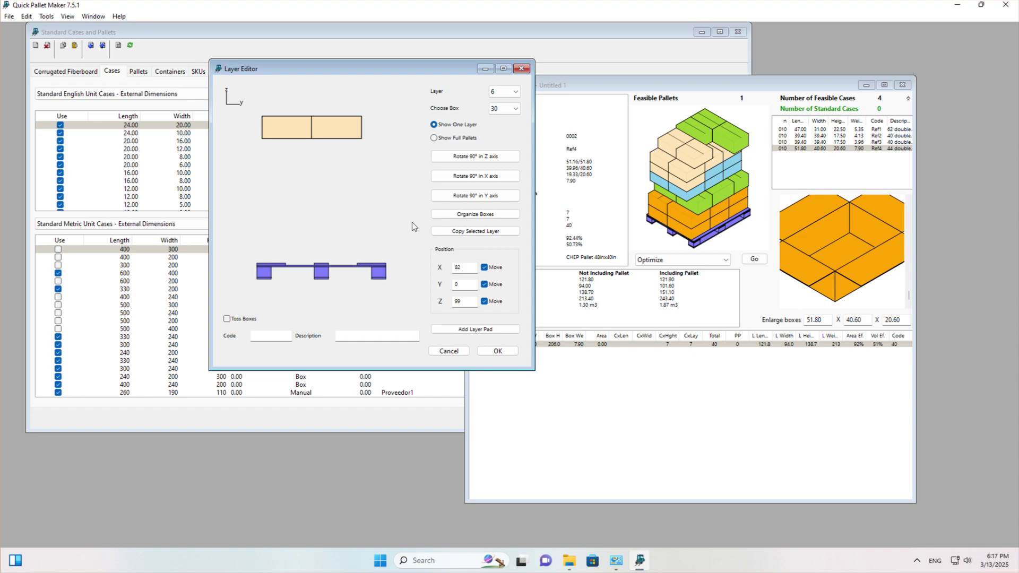
pyautogui.rightClick(412, 222)
pyautogui.click(431, 261)
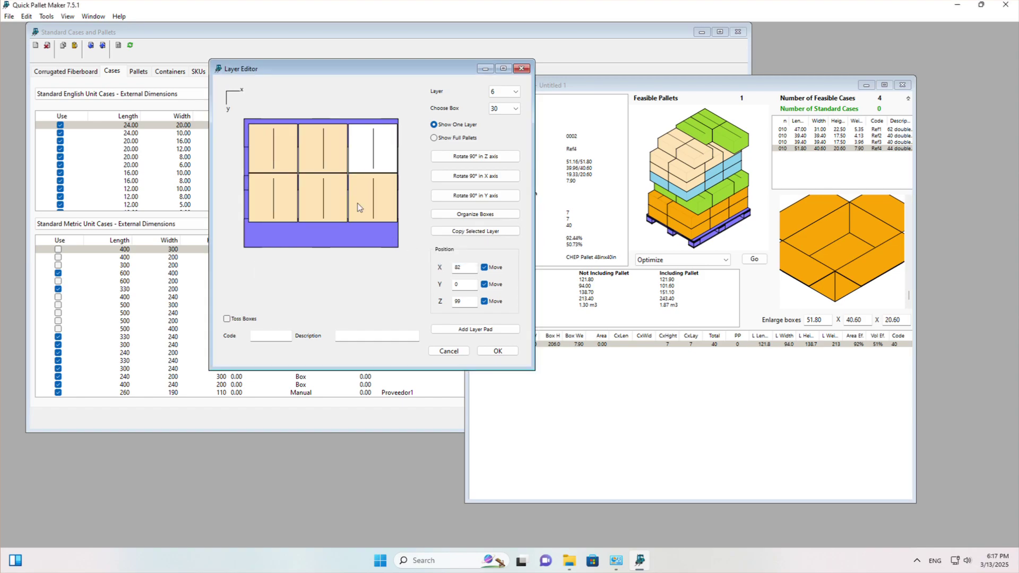
# Step: Set the Y position of box 31 in layer 6 to 50
pyautogui.click(503, 110)
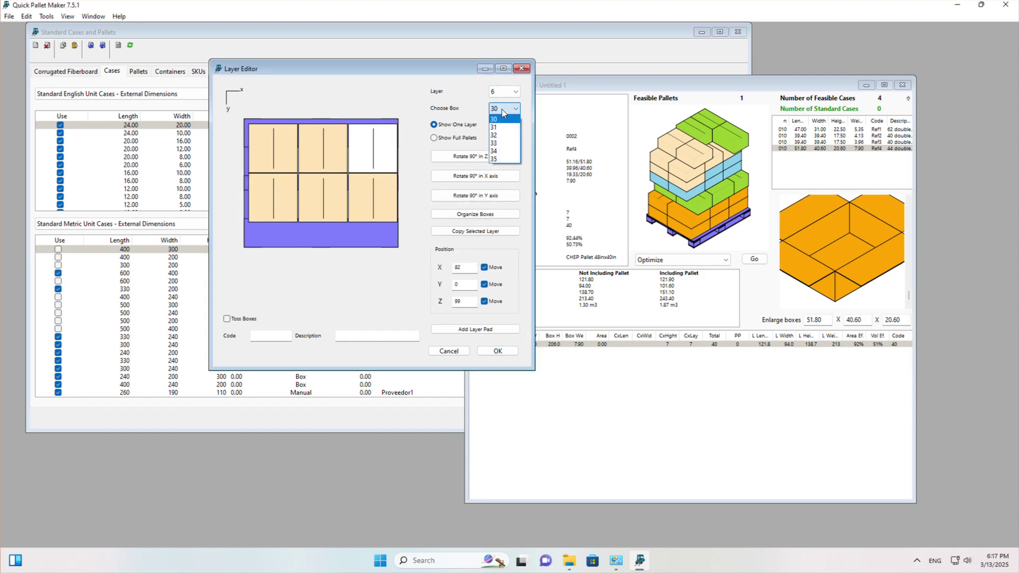
pyautogui.click(505, 127)
pyautogui.doubleClick(467, 287)
pyautogui.write('50')
pyautogui.press('Tab')
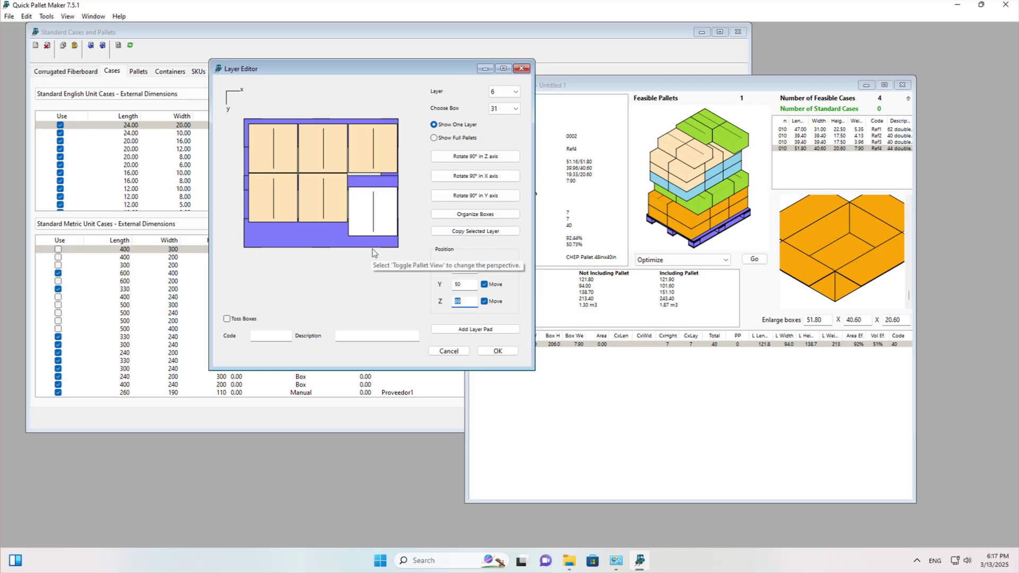
# Step: Set the Y position of box 33, the middle box of layer 6's second row, to 50
pyautogui.click(506, 108)
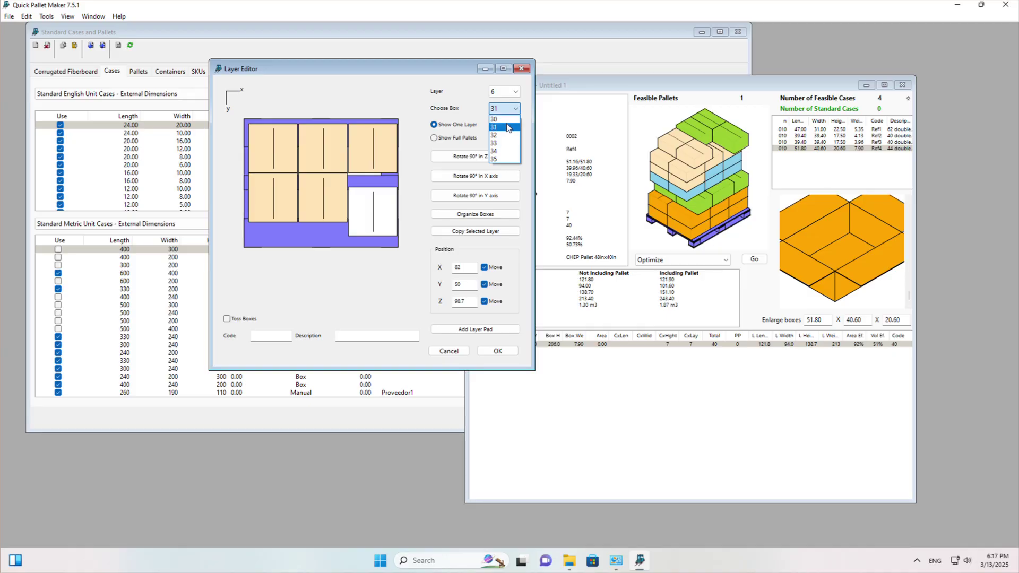
pyautogui.click(506, 144)
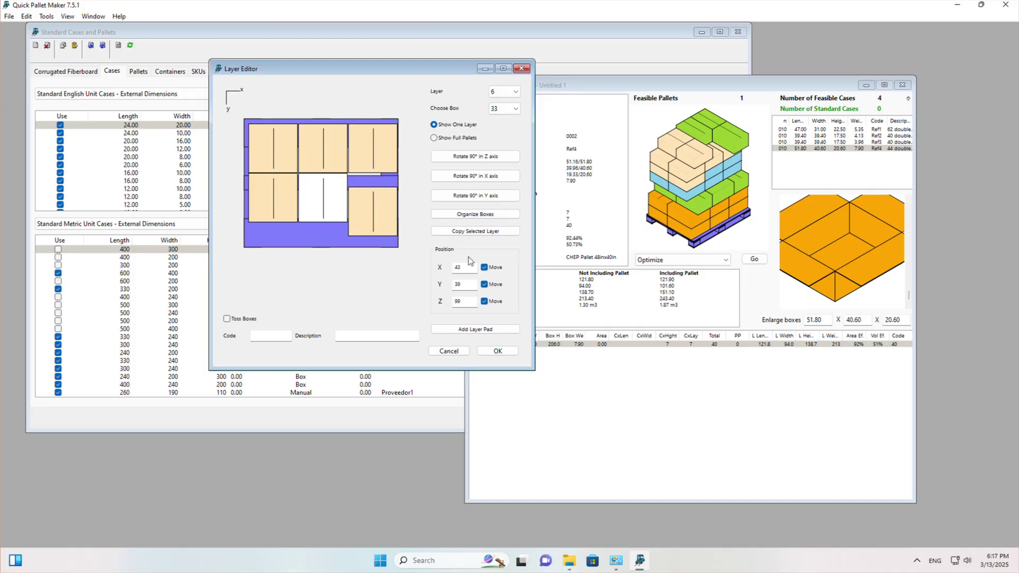
pyautogui.doubleClick(464, 284)
pyautogui.write('50')
pyautogui.press('Tab')
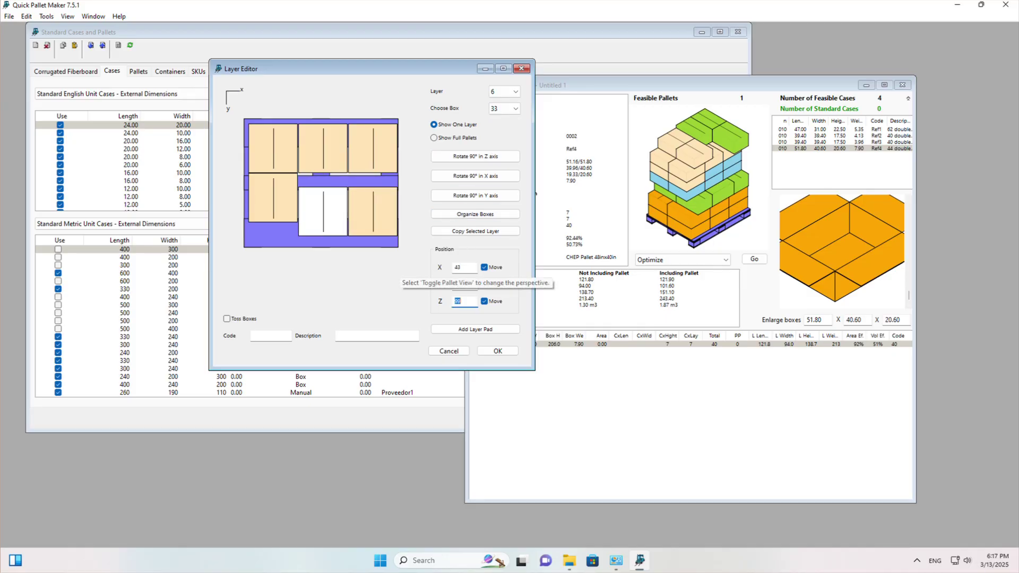
# Step: Set the Y position of box 35 in layer 6 to 50, in line with the rest of its row
pyautogui.click(509, 109)
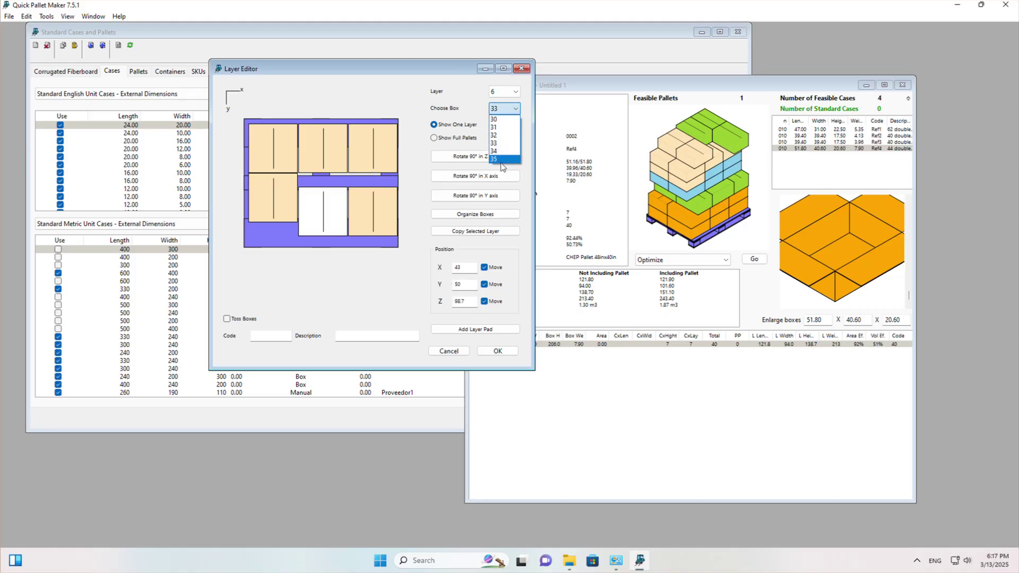
pyautogui.click(501, 160)
pyautogui.doubleClick(470, 284)
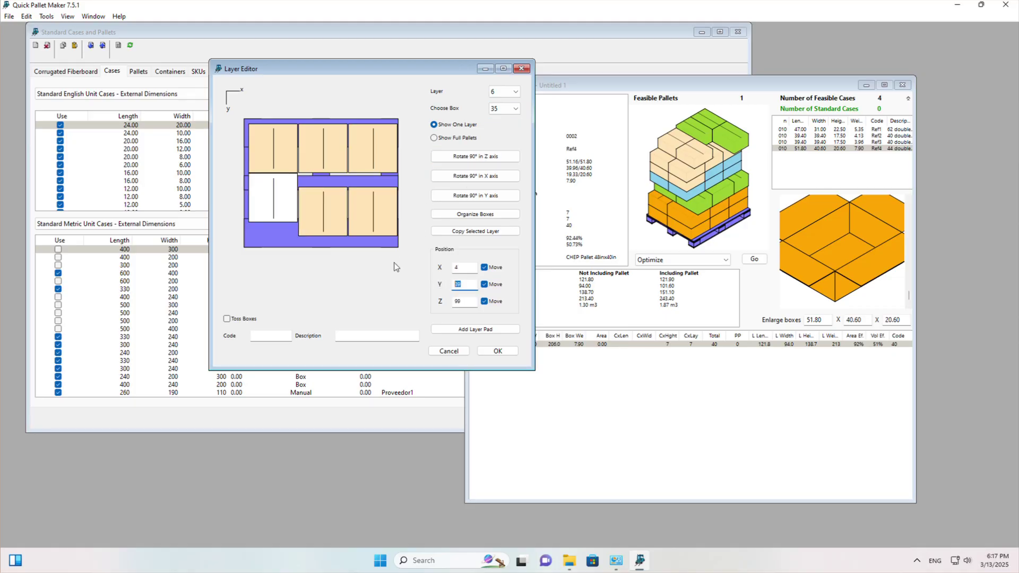
pyautogui.write('50')
pyautogui.press('Tab')
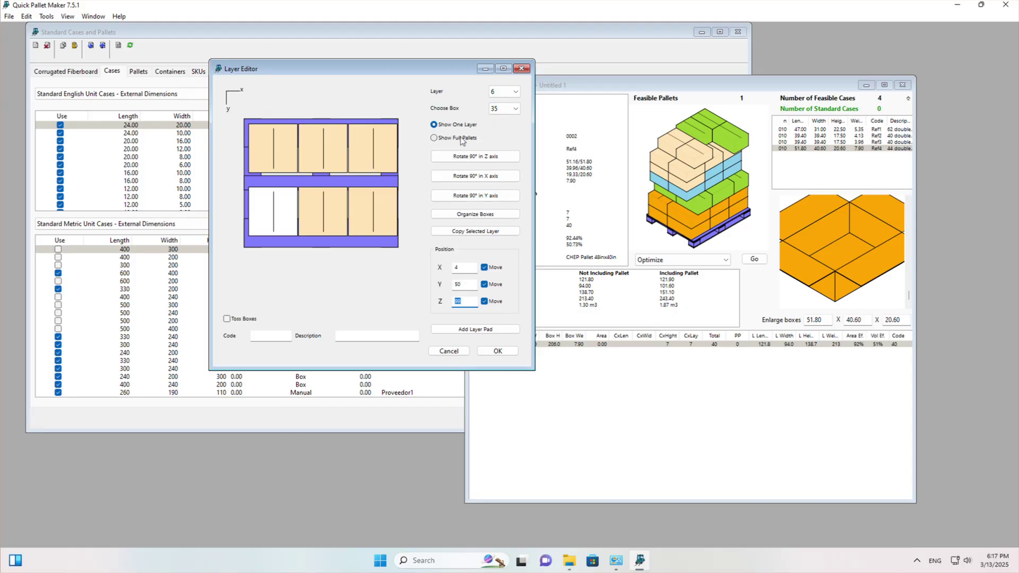
# Step: Check the layer 6 arrangement in 3D perspective, with the full pallet shown
pyautogui.rightClick(375, 291)
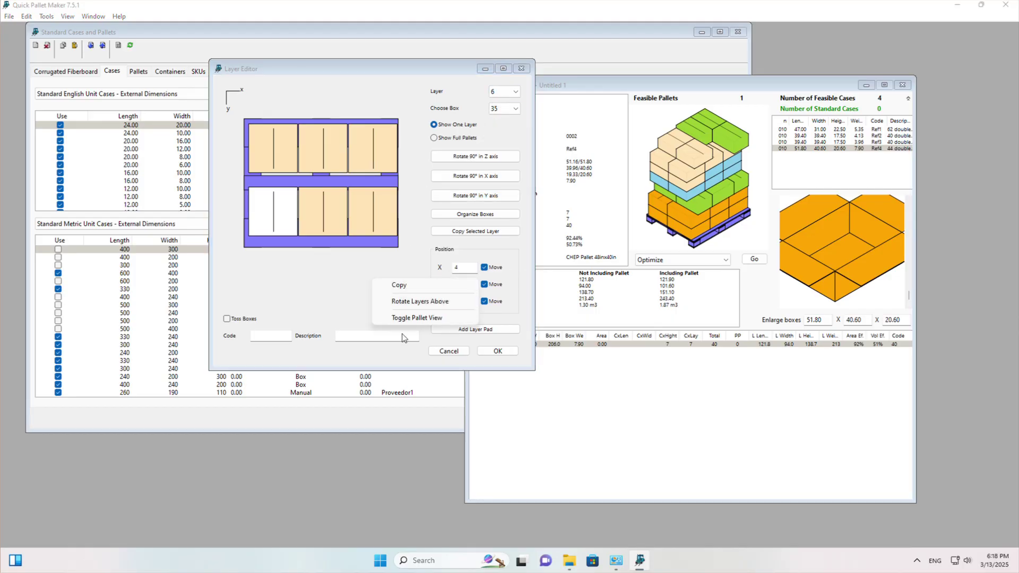
pyautogui.click(406, 318)
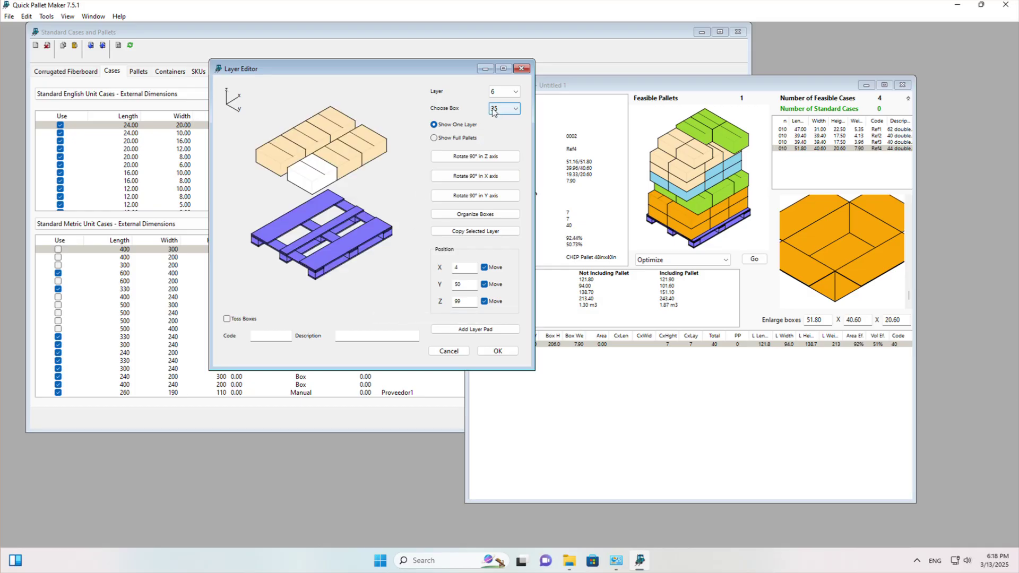
pyautogui.click(457, 139)
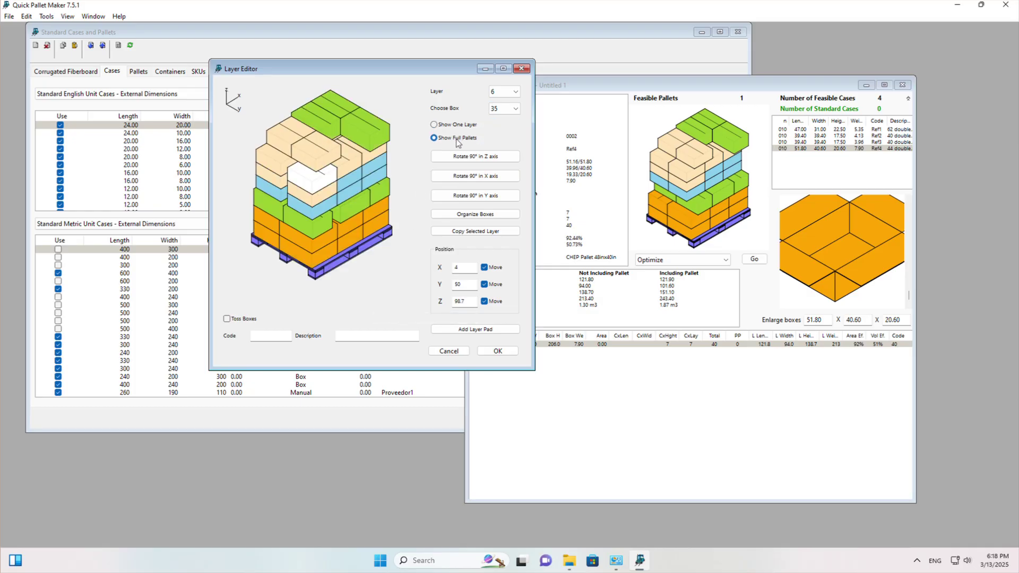
# Step: Accept the Layer Editor changes and select solution 01 in Available Solutions to redraw its pallet
pyautogui.click(501, 353)
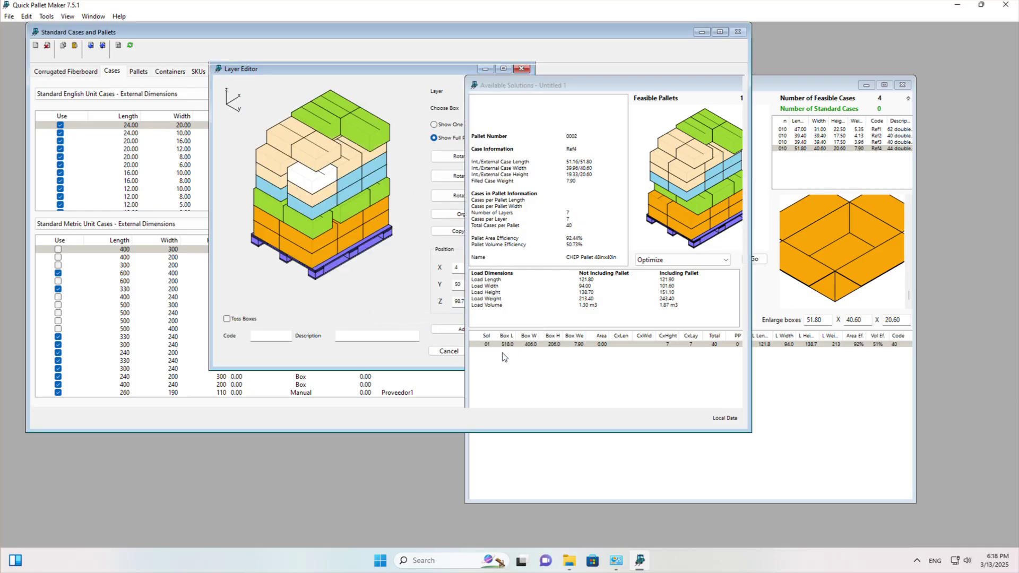
pyautogui.click(816, 435)
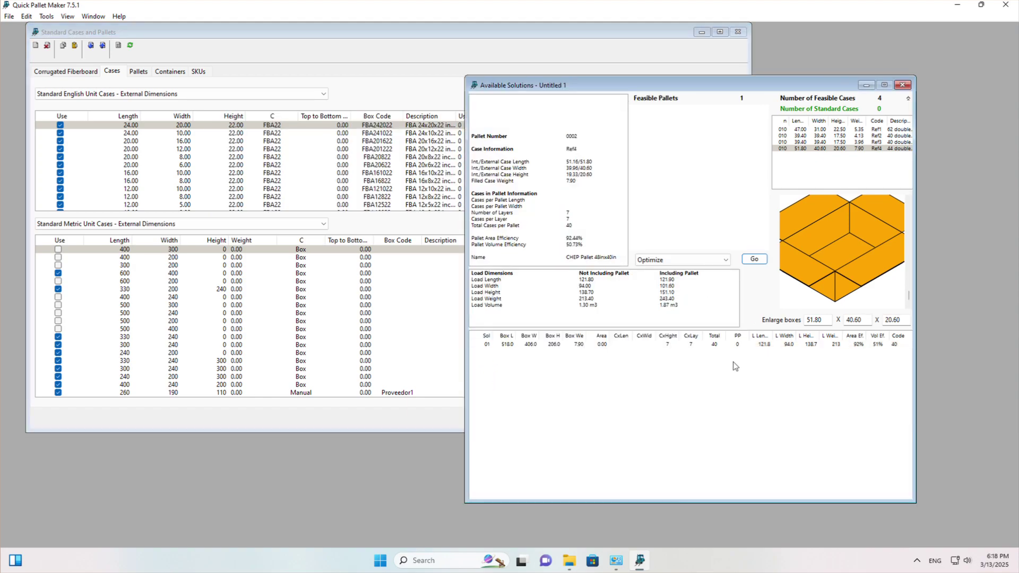
pyautogui.click(723, 345)
pyautogui.click(720, 338)
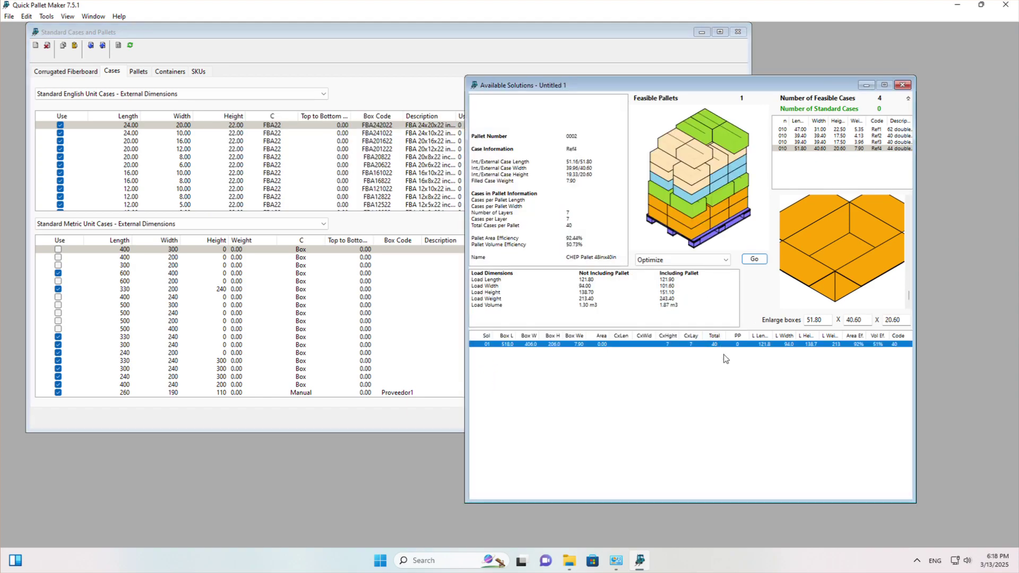
# Step: Cycle the edited pallet drawing through its side and top views and back to the 3D perspective
pyautogui.click(707, 178)
pyautogui.click(706, 178)
pyautogui.click(706, 176)
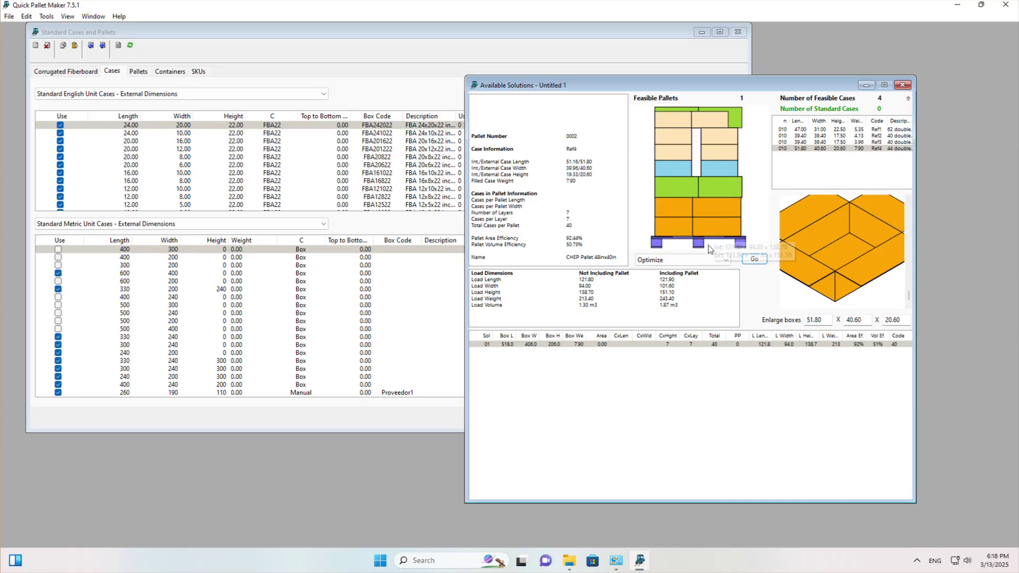
pyautogui.click(706, 207)
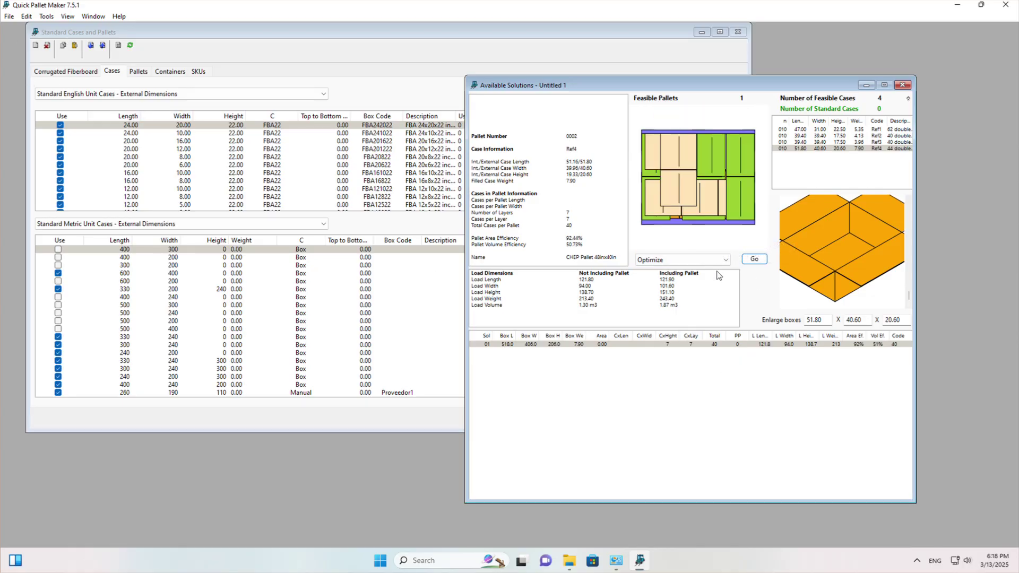
pyautogui.click(724, 205)
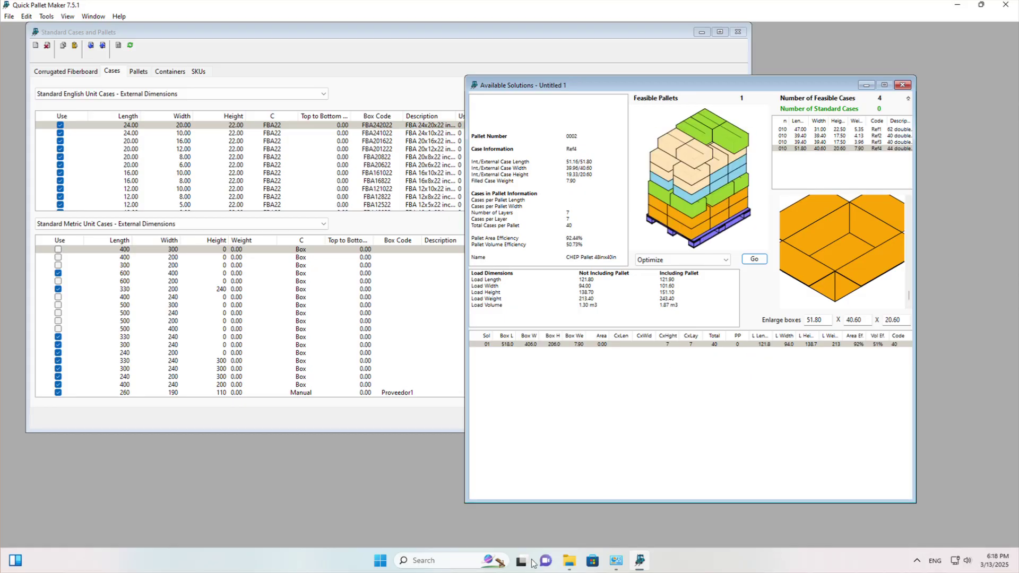